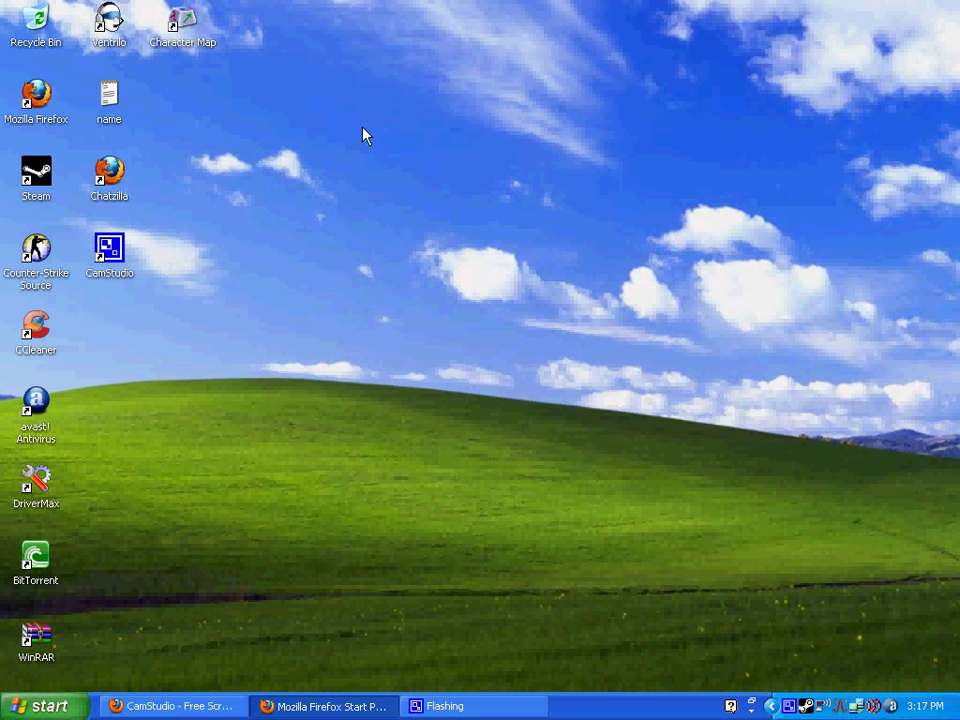
Launch Firefox and search the Add-ons manager for 'chatzilla'
{"action": "left_click", "coordinate": [50, 108]}
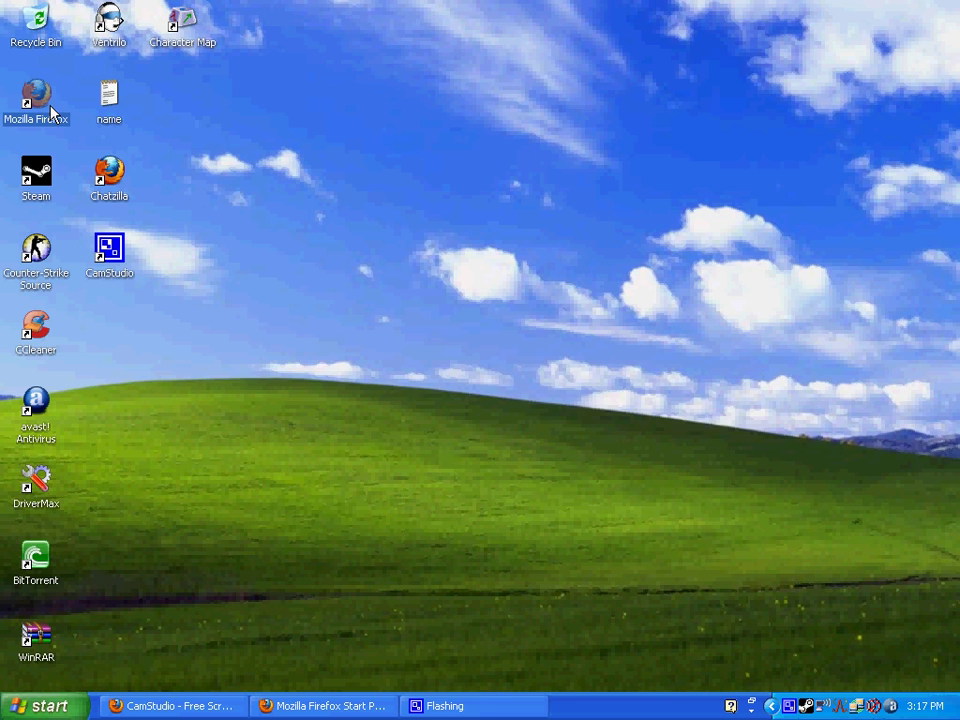
{"action": "double_click", "coordinate": [50, 108]}
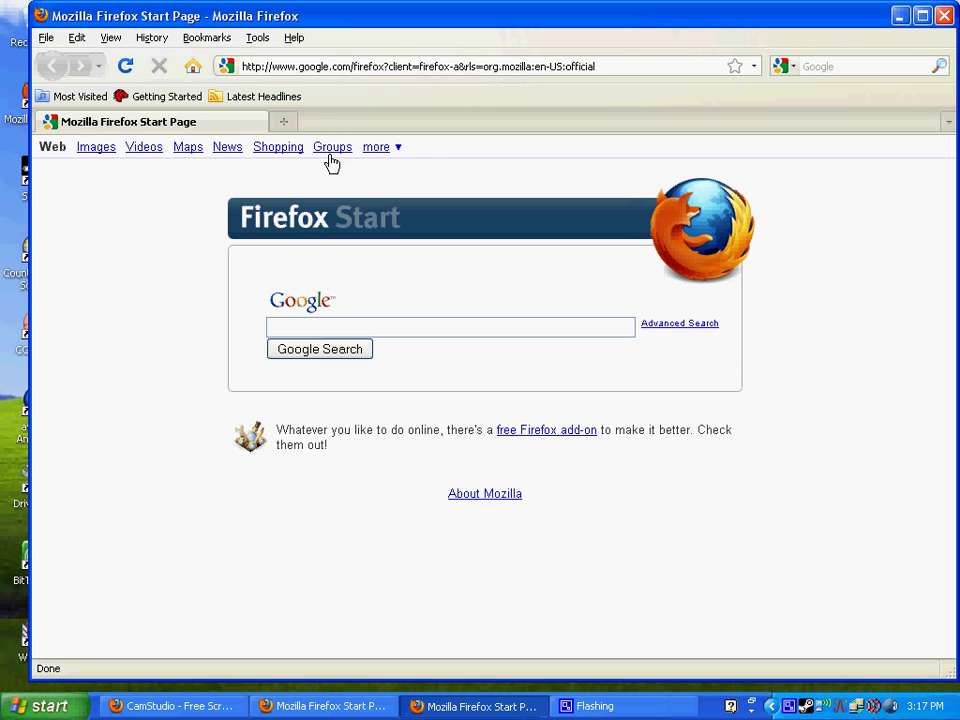
{"action": "left_click", "coordinate": [268, 38]}
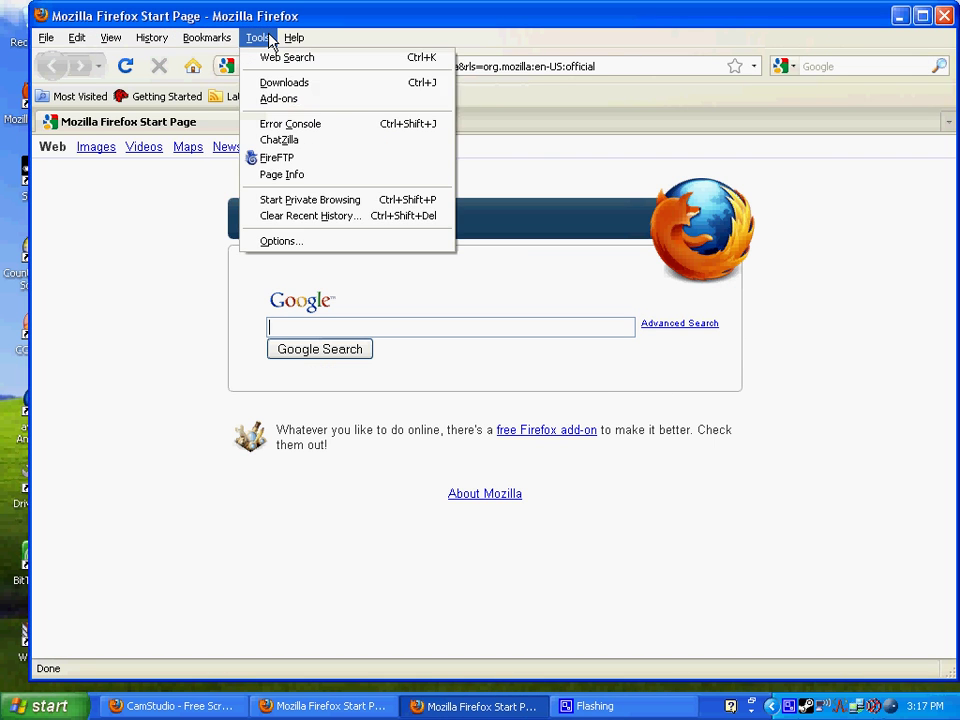
{"action": "left_click", "coordinate": [279, 98]}
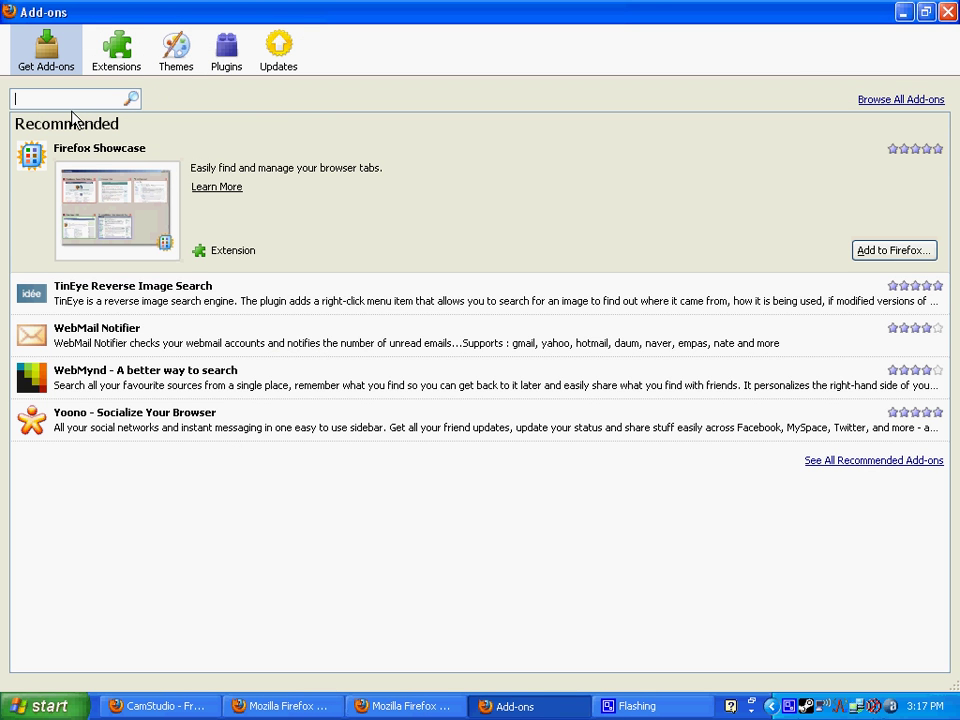
{"action": "type", "text": "chatzilla"}
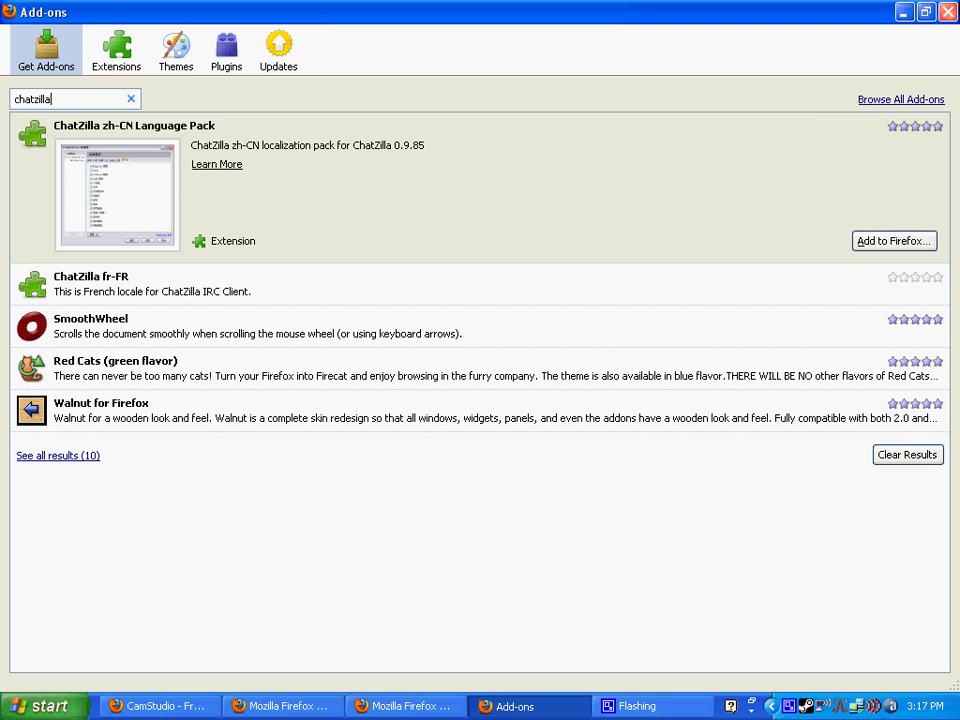
Close Add-ons and Firefox, relaunch Firefox and show its Tools menu with ChatZilla
{"action": "left_click", "coordinate": [948, 12]}
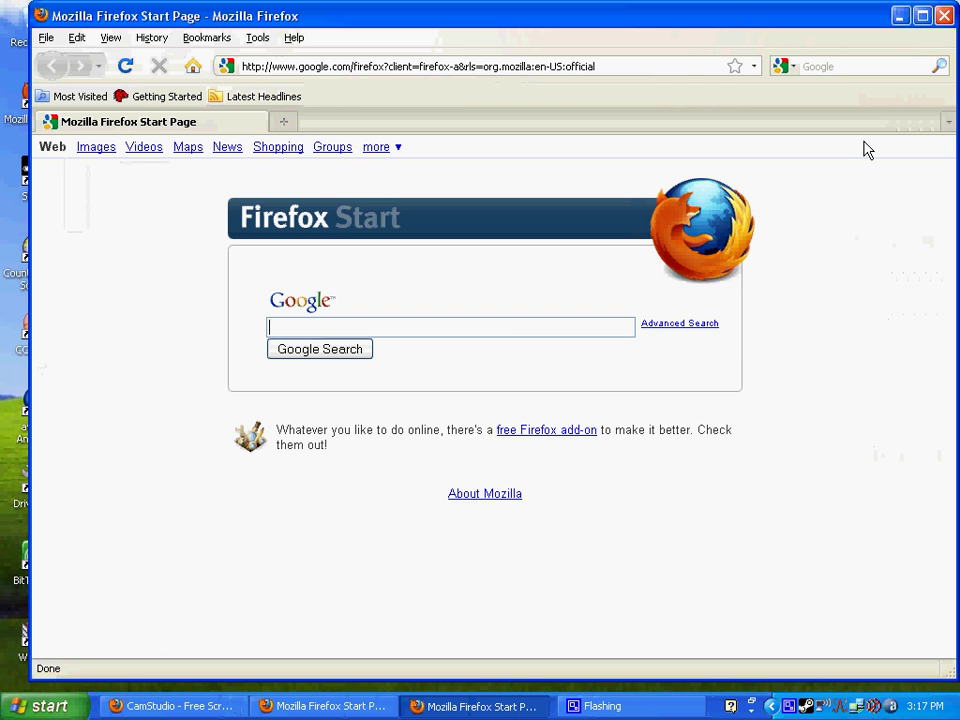
{"action": "left_click", "coordinate": [944, 10]}
{"action": "left_click", "coordinate": [40, 90]}
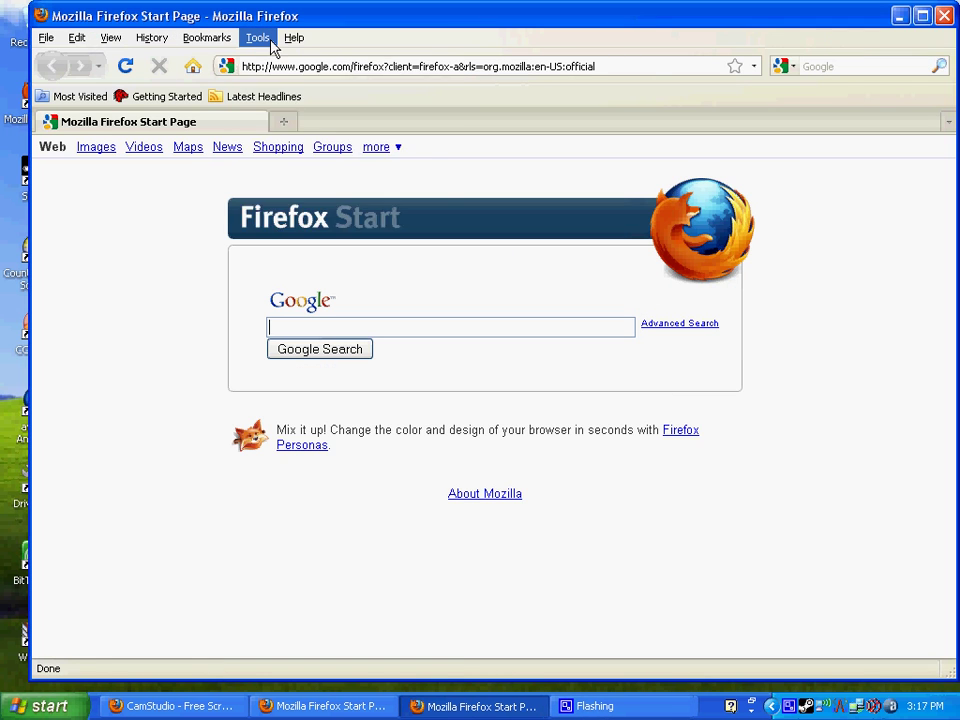
{"action": "left_click", "coordinate": [266, 40]}
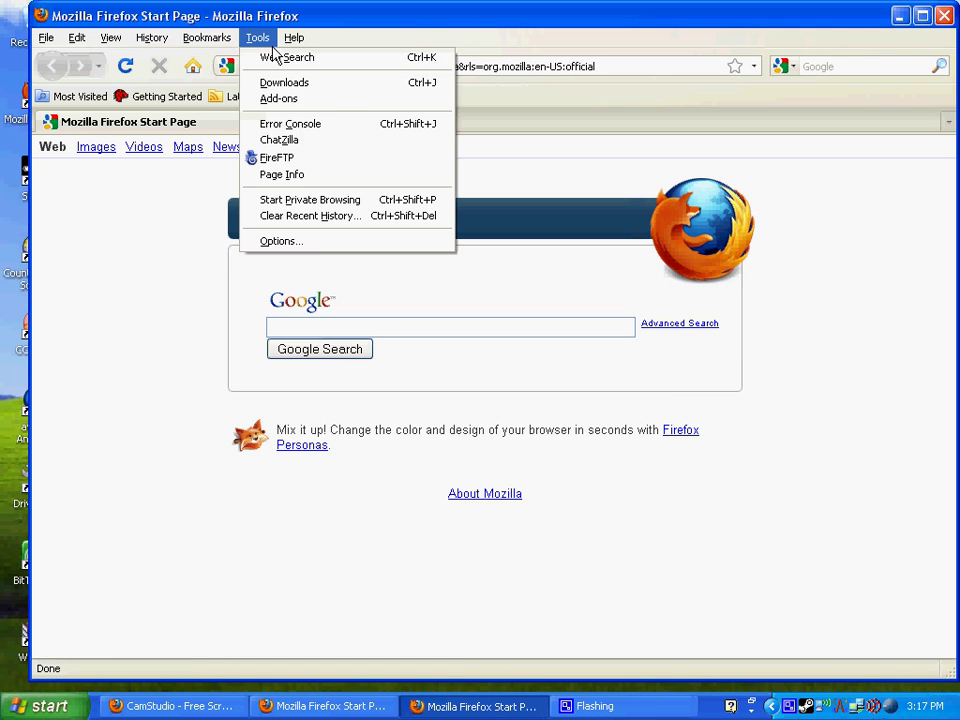
Start ChatZilla from Tools and connect with /server irc.gamesurge.net
{"action": "left_click", "coordinate": [283, 141]}
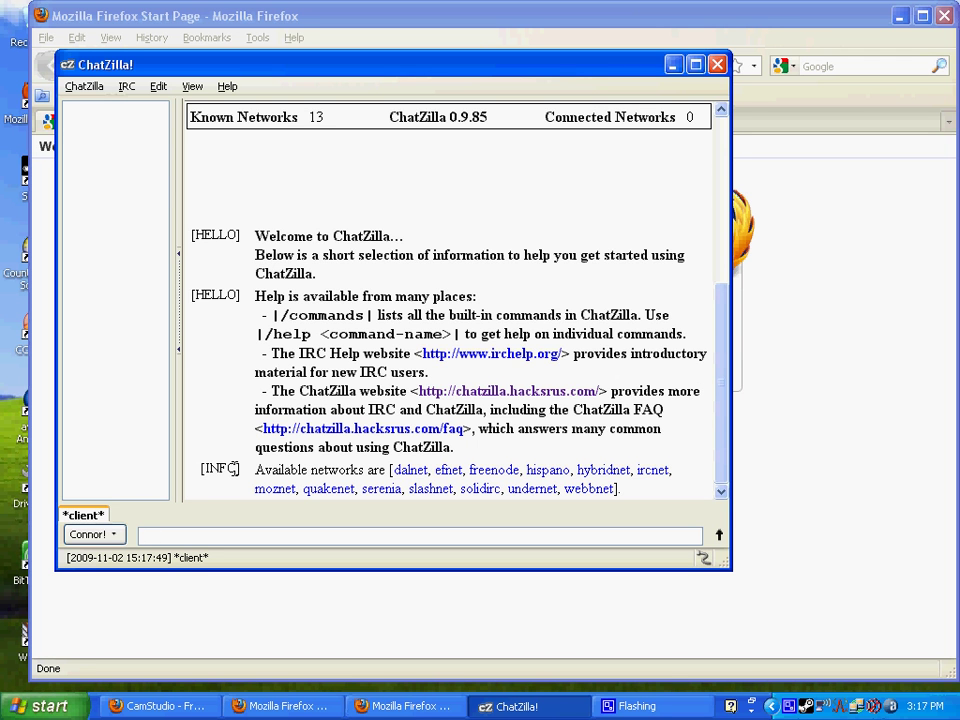
{"action": "type", "text": "/server"}
{"action": "type", "text": "irc.gamesurge.net"}
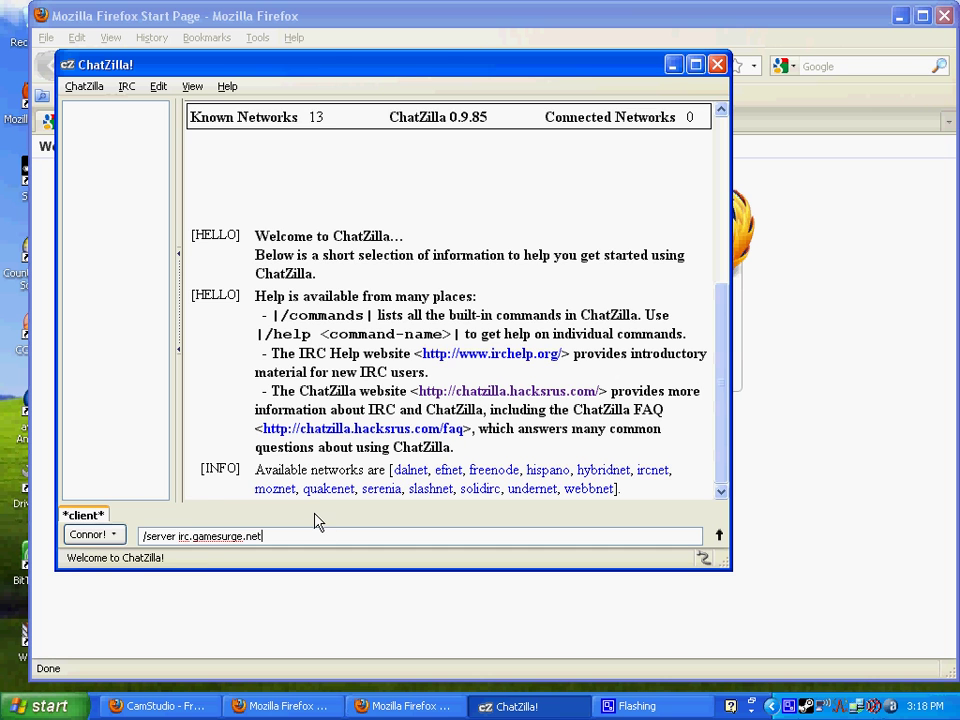
{"action": "key", "text": "Return"}
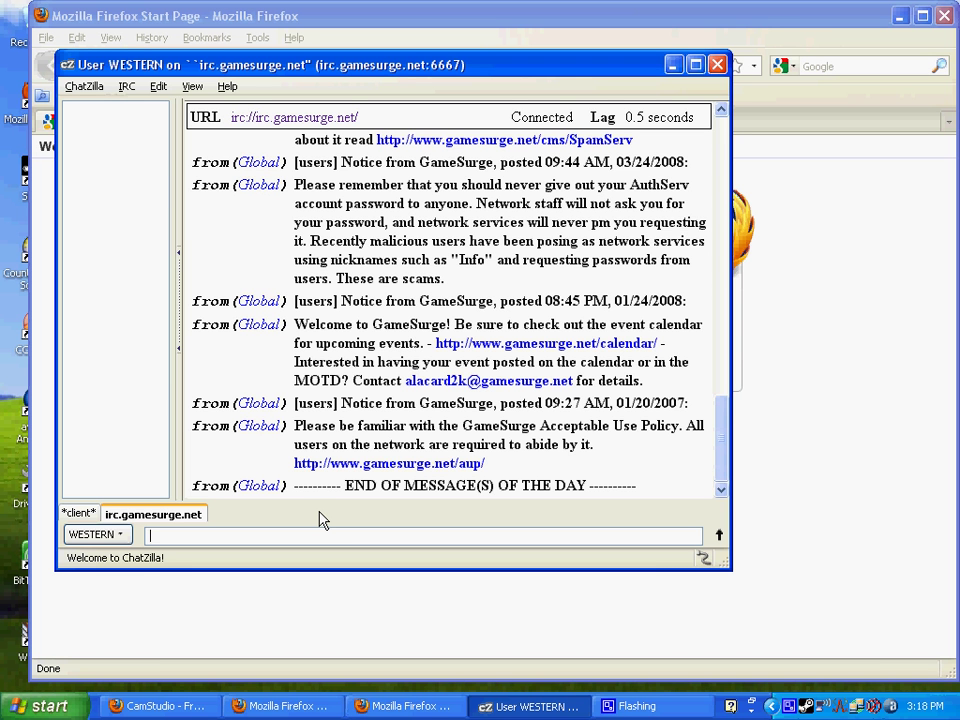
Join the #sourcescrim channel with /j, correcting the misspelled channel name
{"action": "type", "text": "/j #sourcesrim"}
{"action": "key", "text": "BackSpace"}
{"action": "key", "text": "BackSpace"}
{"action": "key", "text": "BackSpace"}
{"action": "type", "text": "crim"}
{"action": "key", "text": "Return"}
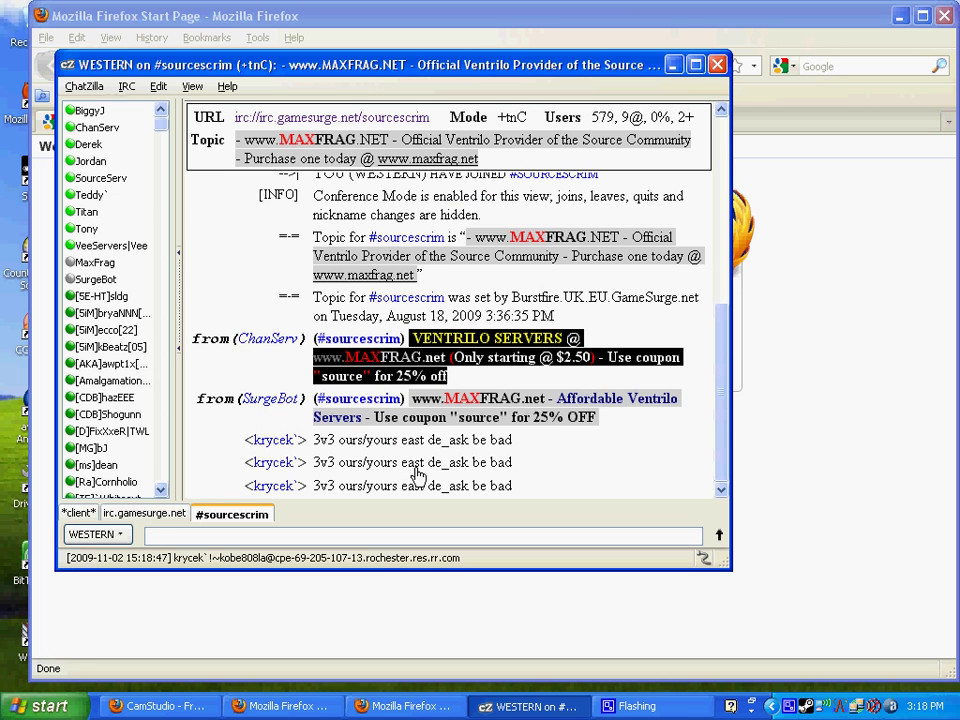
Post '5v5 YOURS WESTERN DE_d2' to #sourcescrim
{"action": "type", "text": "5v5"}
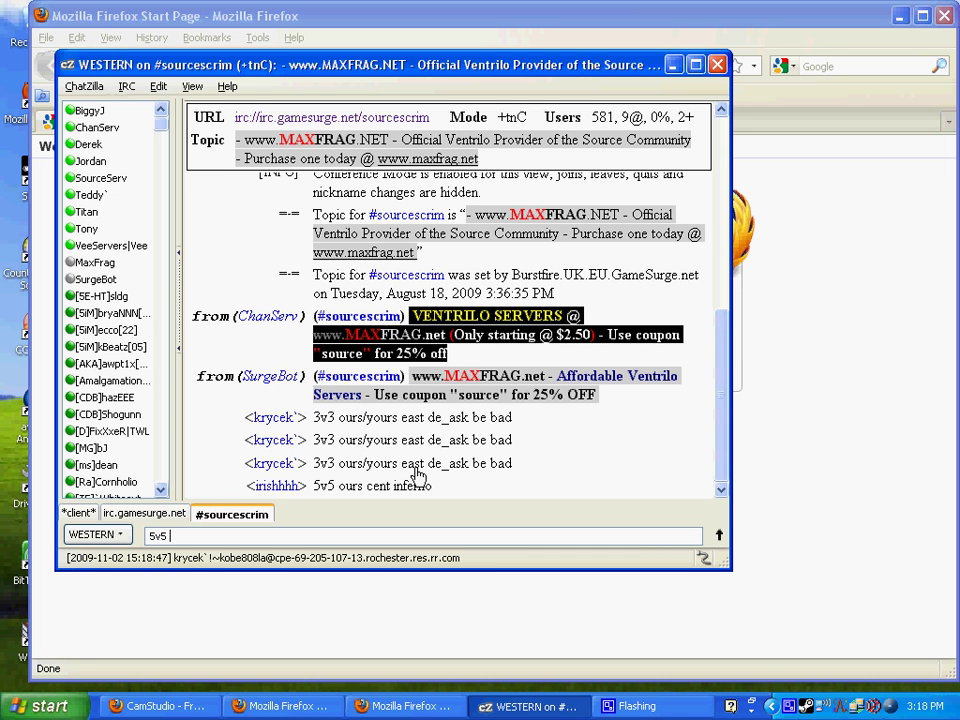
{"action": "type", "text": " YOURS"}
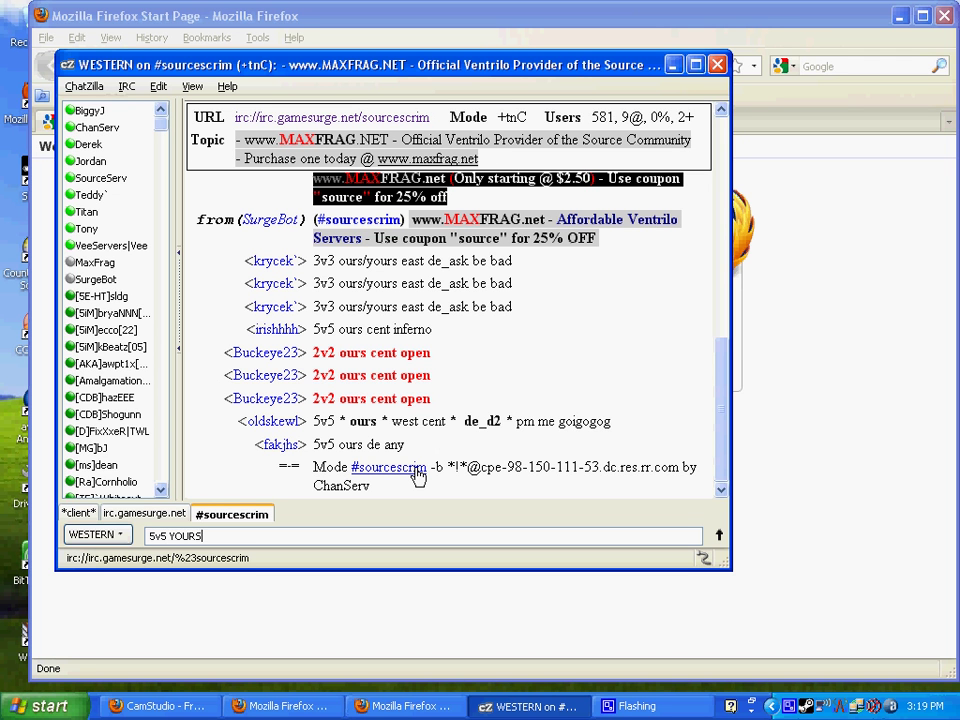
{"action": "type", "text": "WESTERN"}
{"action": "type", "text": "DE_d2"}
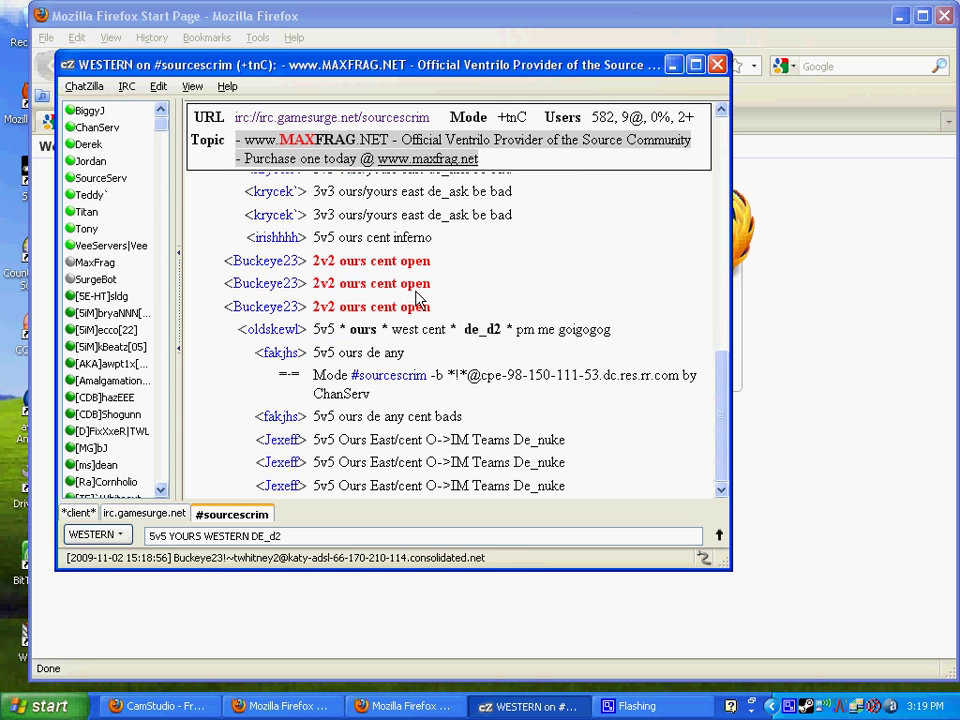
{"action": "key", "text": "Return"}
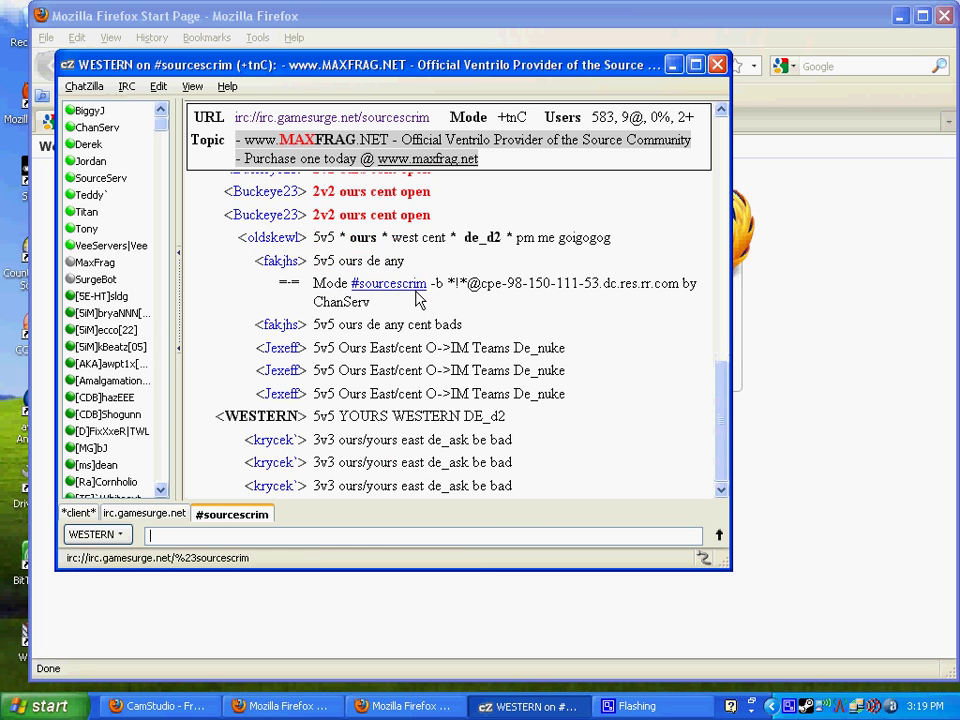
Send 'bhbhjbjh' in #sourcescrim using the %C00,01 white-on-black colour code
{"action": "type", "text": "%C"}
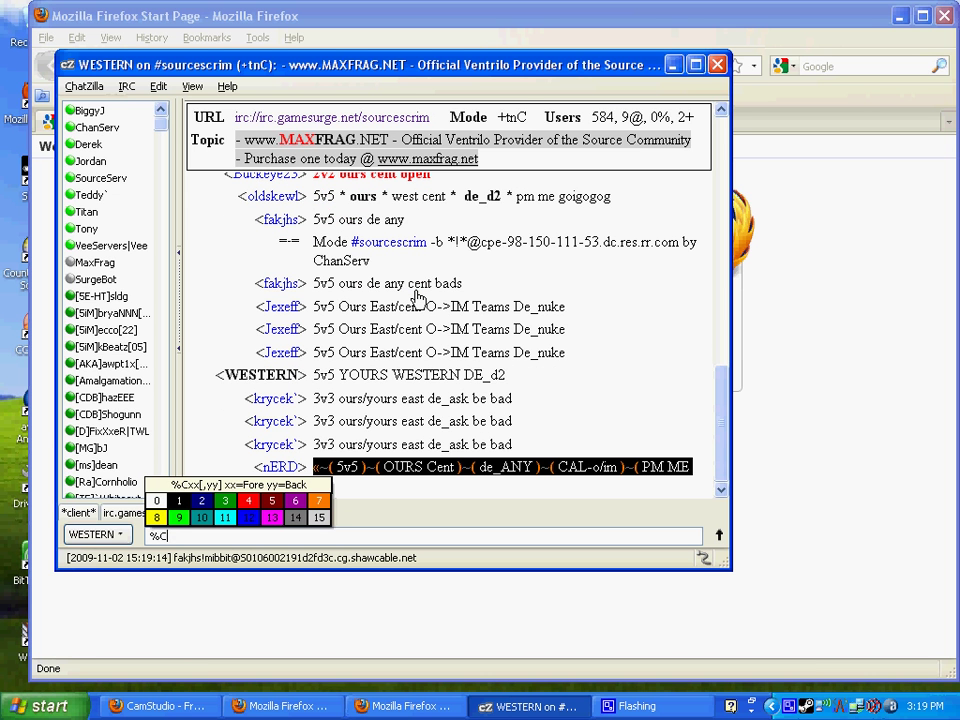
{"action": "type", "text": "00,"}
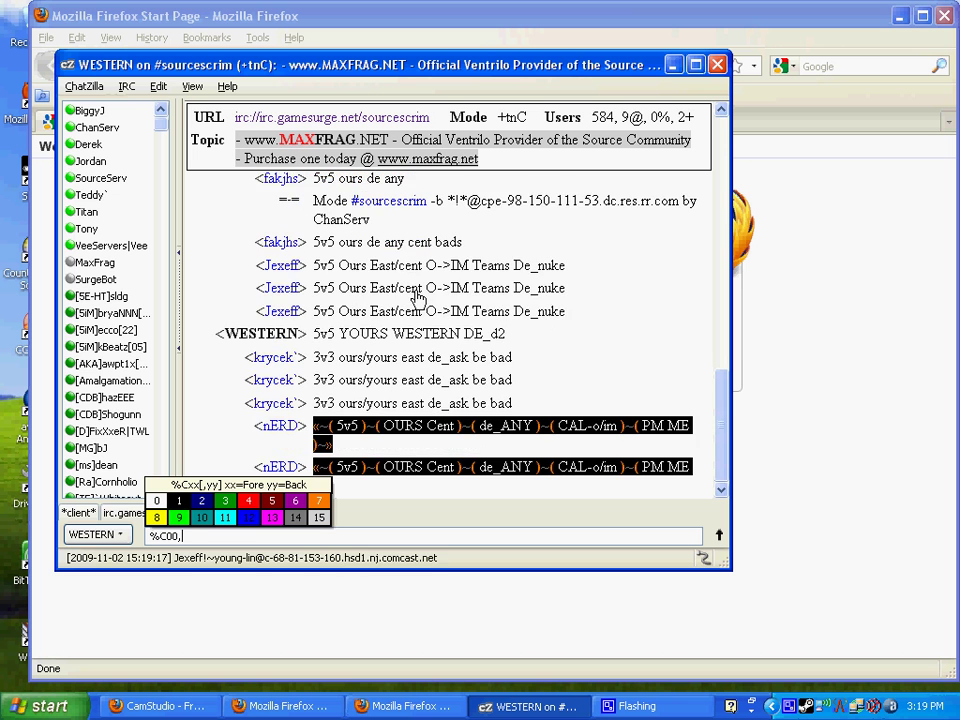
{"action": "type", "text": "01"}
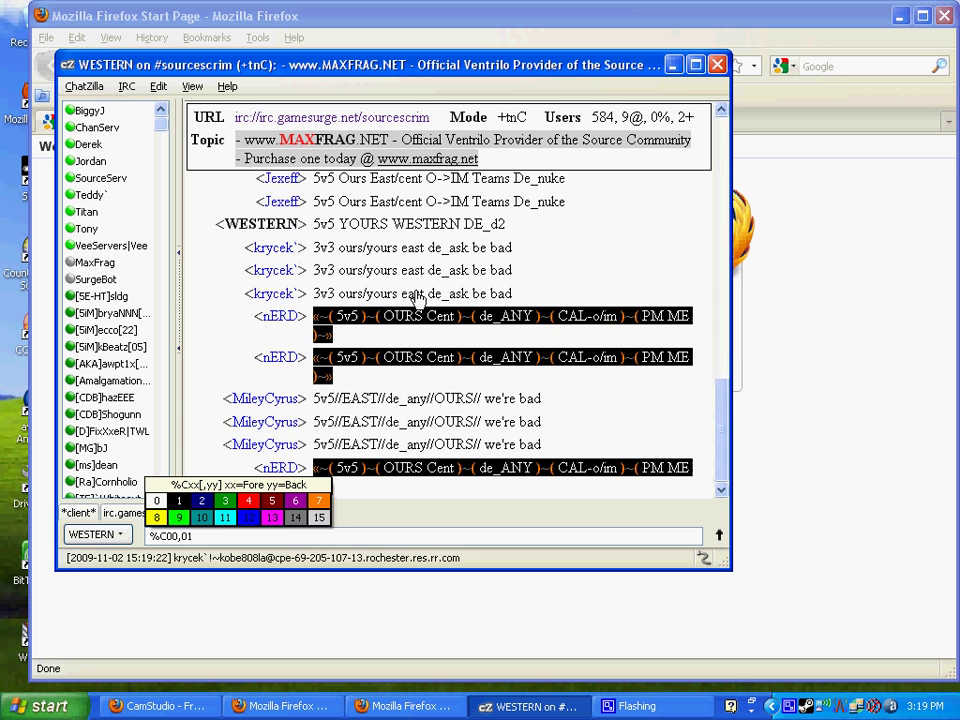
{"action": "type", "text": " bhbhjbjh"}
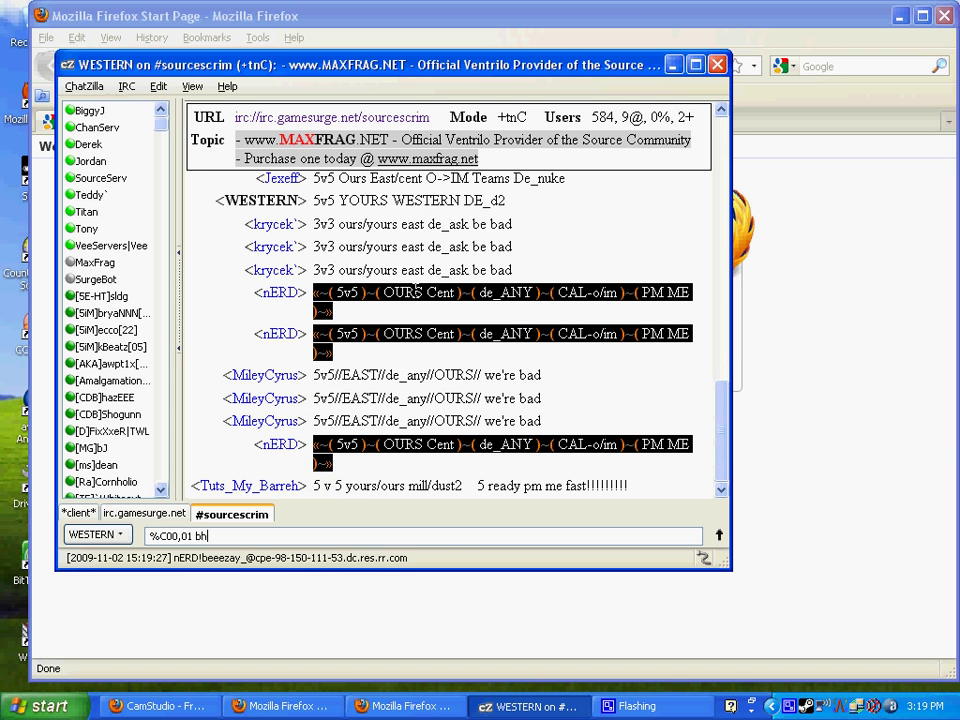
{"action": "key", "text": "Return"}
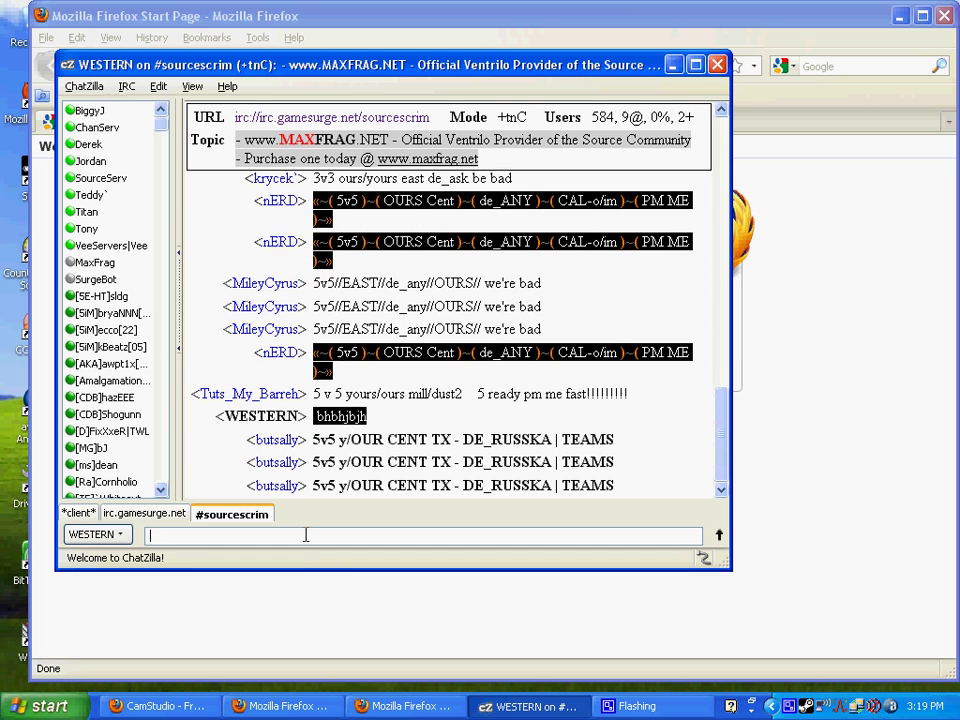
Join the #sourceringer channel with /j #sourceringer
{"action": "type", "text": "/j"}
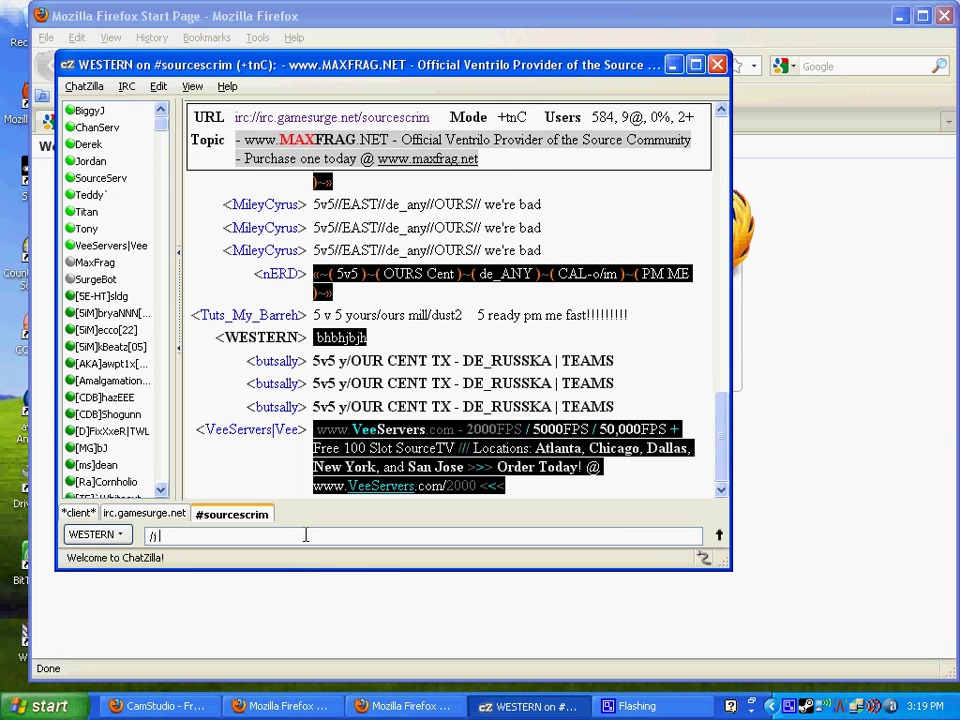
{"action": "type", "text": " #sourceringer"}
{"action": "key", "text": "Return"}
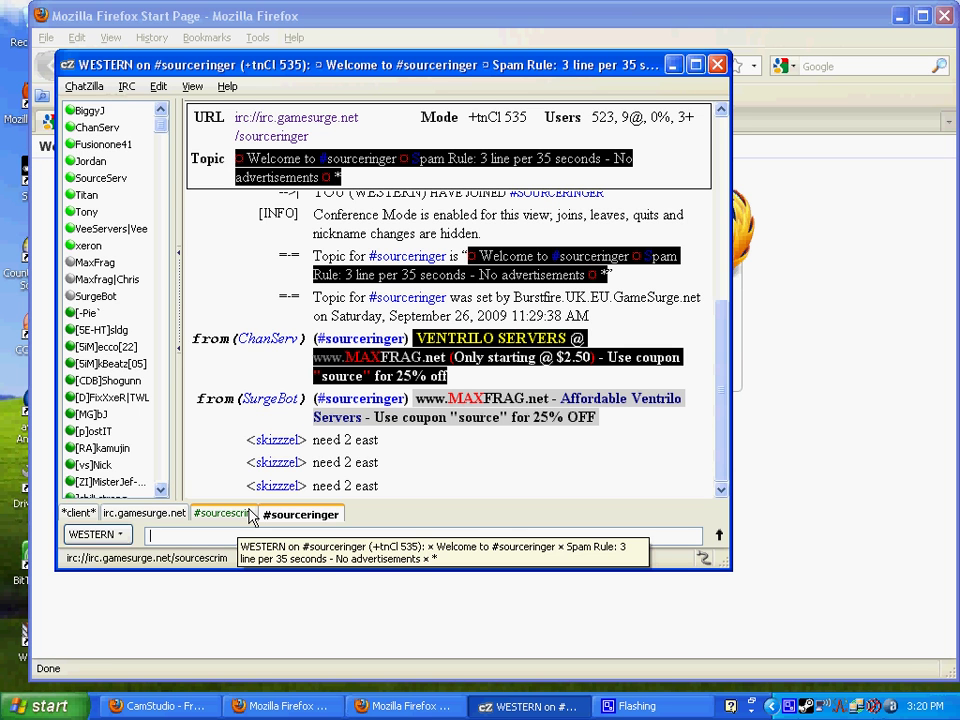
Open ChatZilla Preferences for the irc.gamesurge.net network and select the nickname WESTERN
{"action": "left_click", "coordinate": [98, 92]}
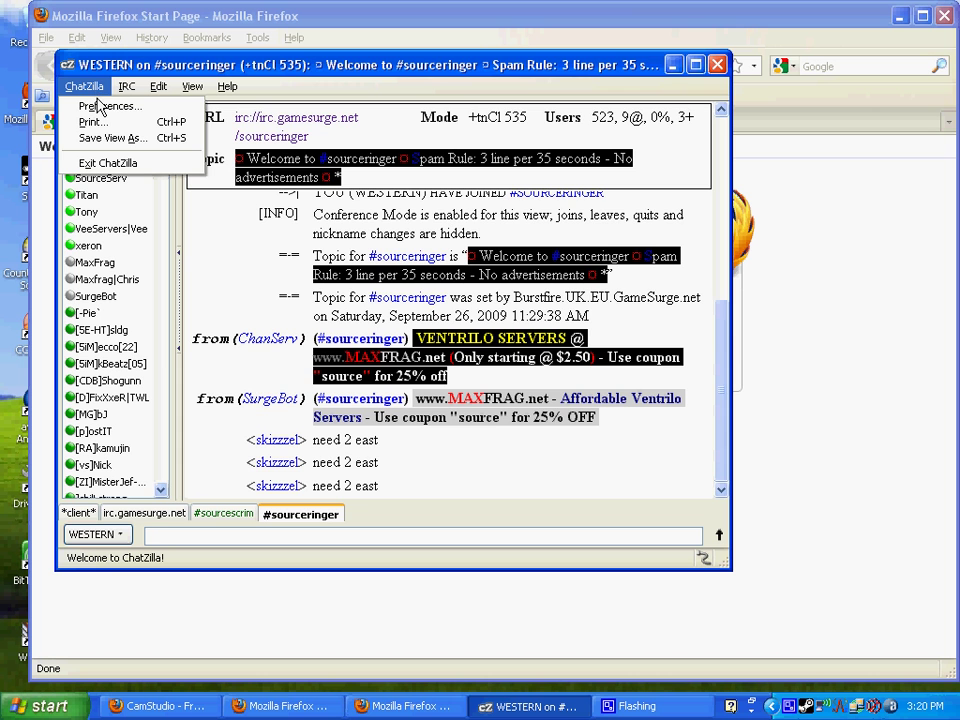
{"action": "left_click", "coordinate": [113, 108]}
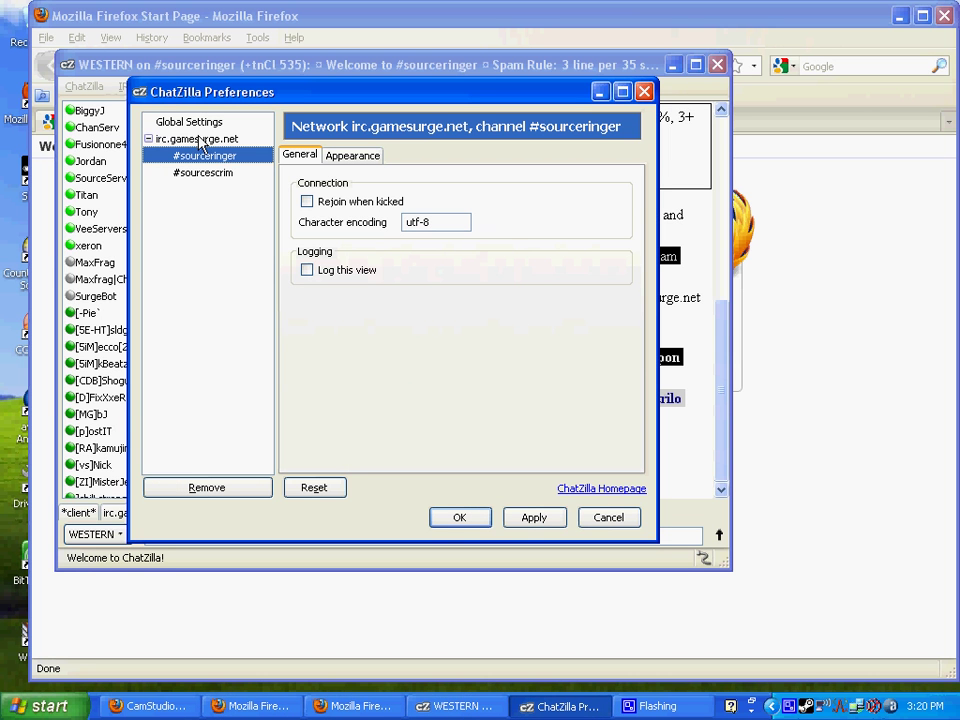
{"action": "left_click", "coordinate": [199, 139]}
{"action": "scroll", "coordinate": [451, 386], "scroll_direction": "down", "scroll_amount": 1}
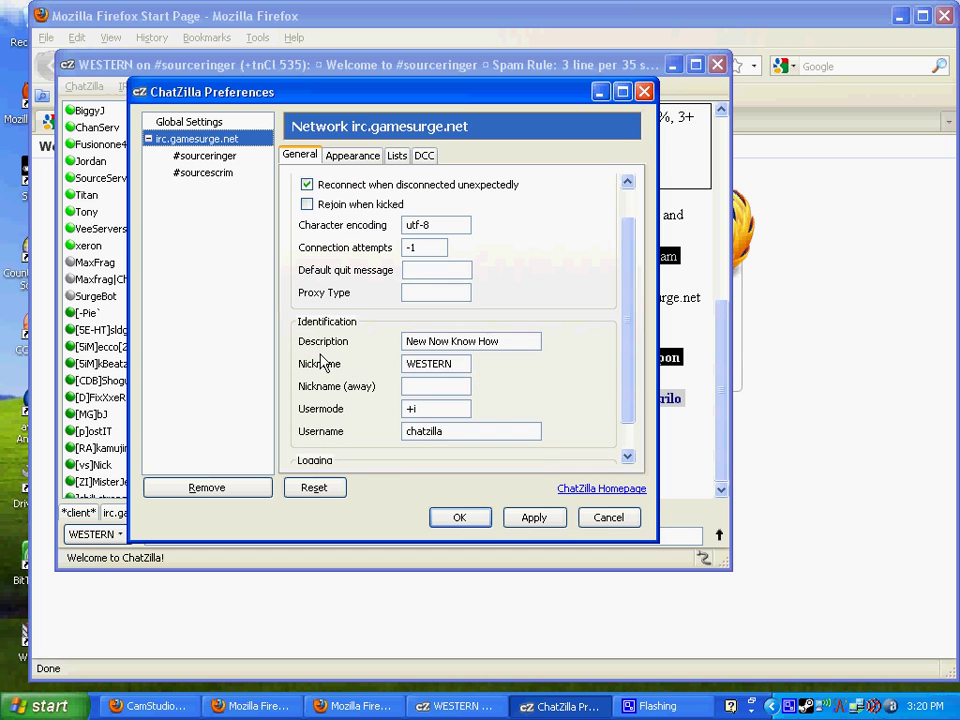
{"action": "left_click_drag", "start_coordinate": [451, 364], "coordinate": [389, 352]}
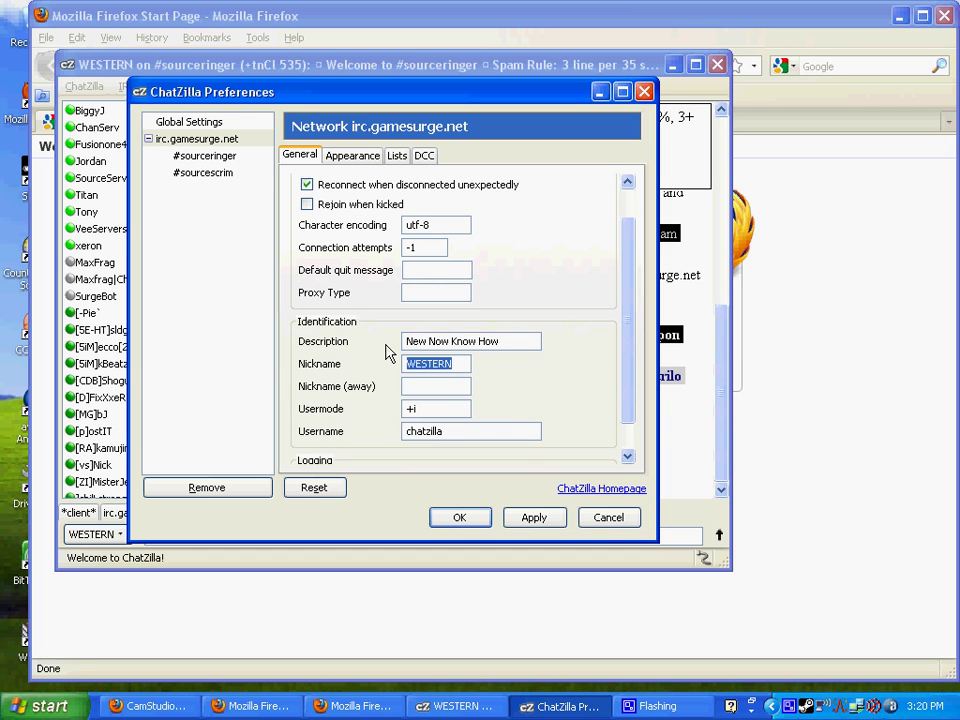
Enter the new nickname, apply and save it, then post 'n' in #sourceringer
{"action": "type", "text": "JHON"}
{"action": "key", "text": "BackSpace"}
{"action": "key", "text": "BackSpace"}
{"action": "key", "text": "BackSpace"}
{"action": "key", "text": "BackSpace"}
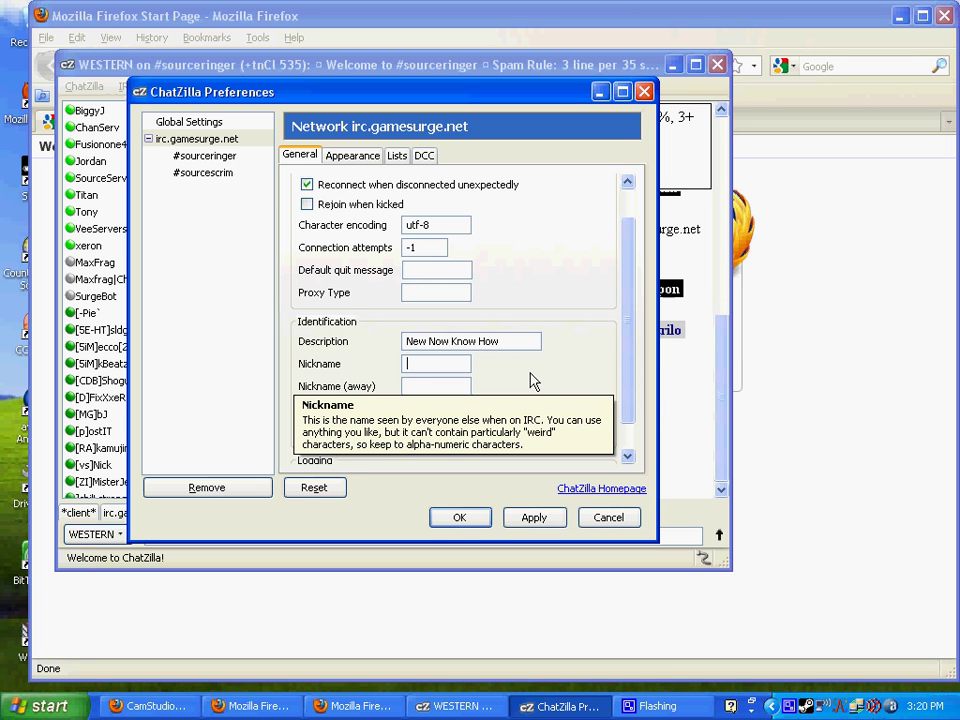
{"action": "type", "text": "wr"}
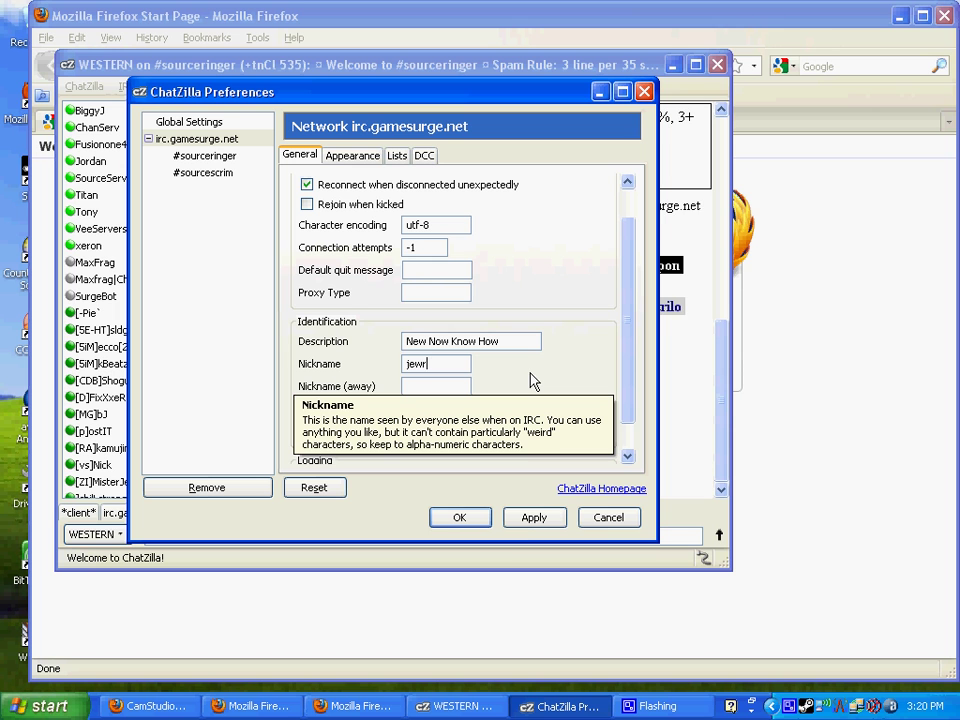
{"action": "type", "text": "uslum"}
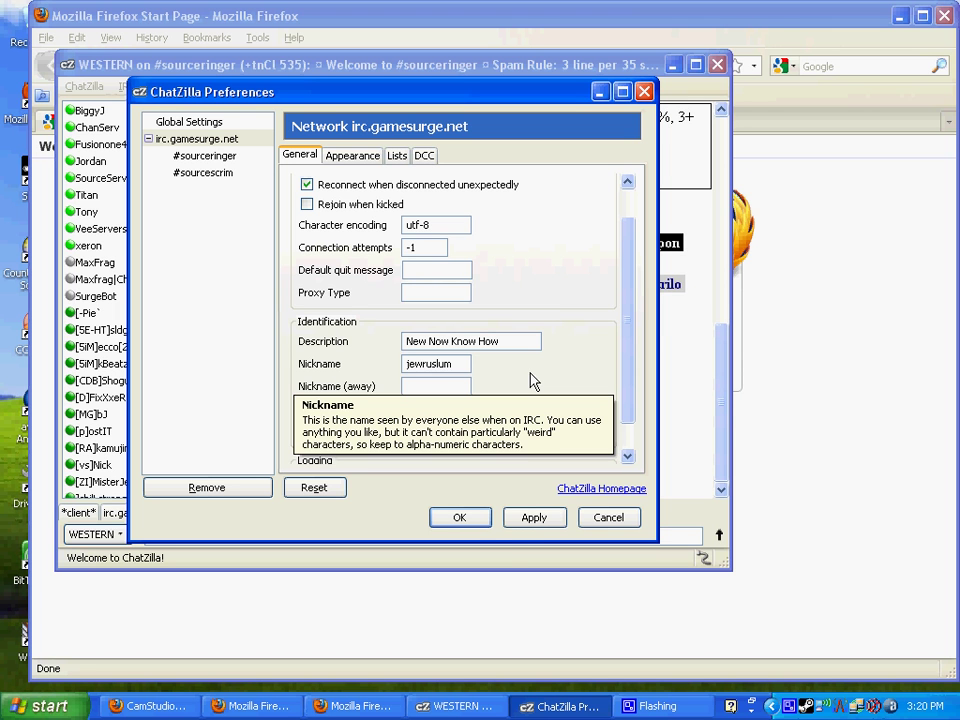
{"action": "left_click", "coordinate": [519, 520]}
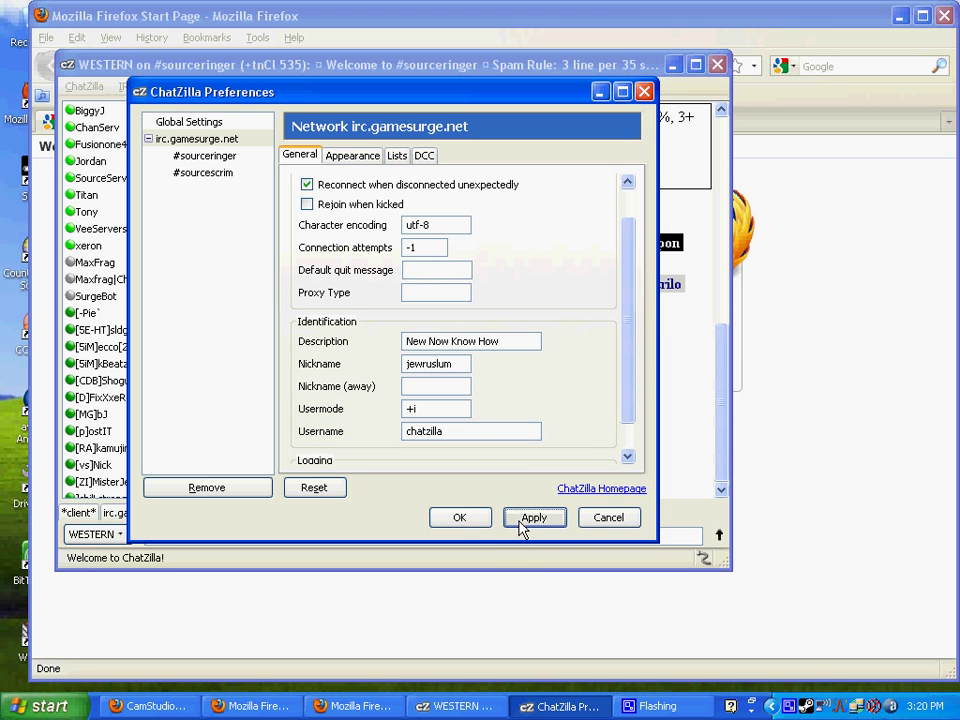
{"action": "left_click", "coordinate": [459, 518]}
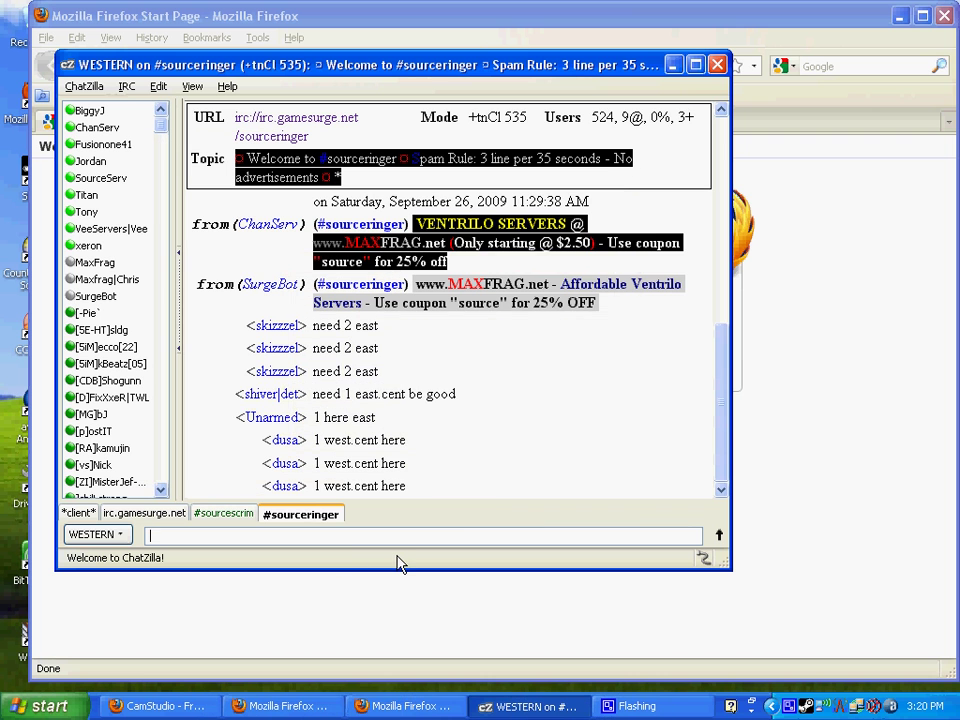
{"action": "type", "text": "n"}
{"action": "key", "text": "Return"}
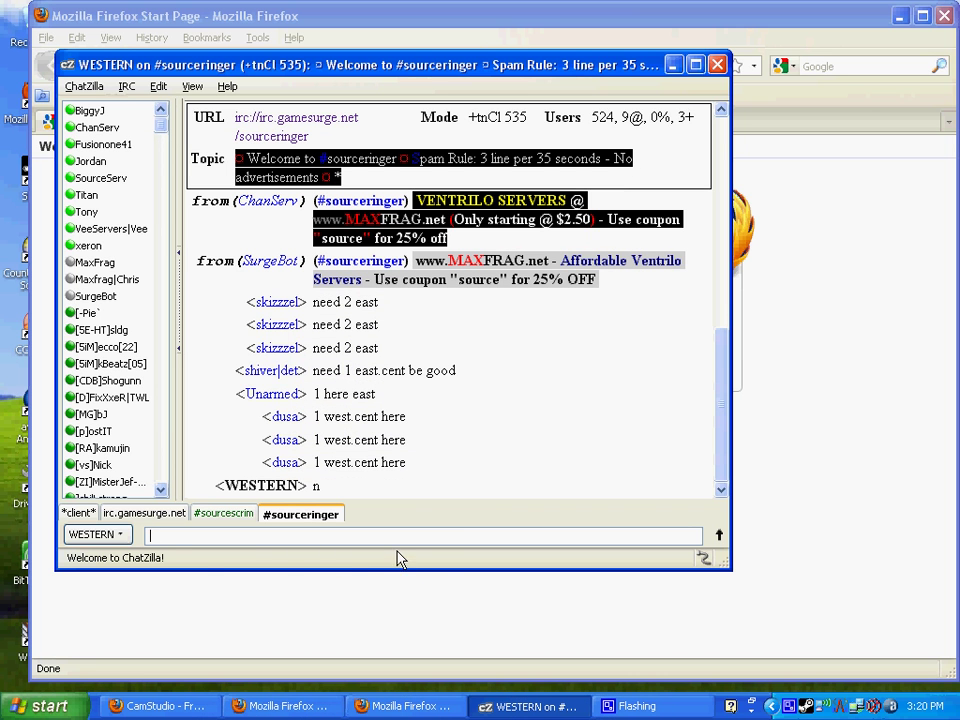
Quit ChatZilla despite active connections and close the Firefox Start Page window
{"action": "left_click", "coordinate": [718, 66]}
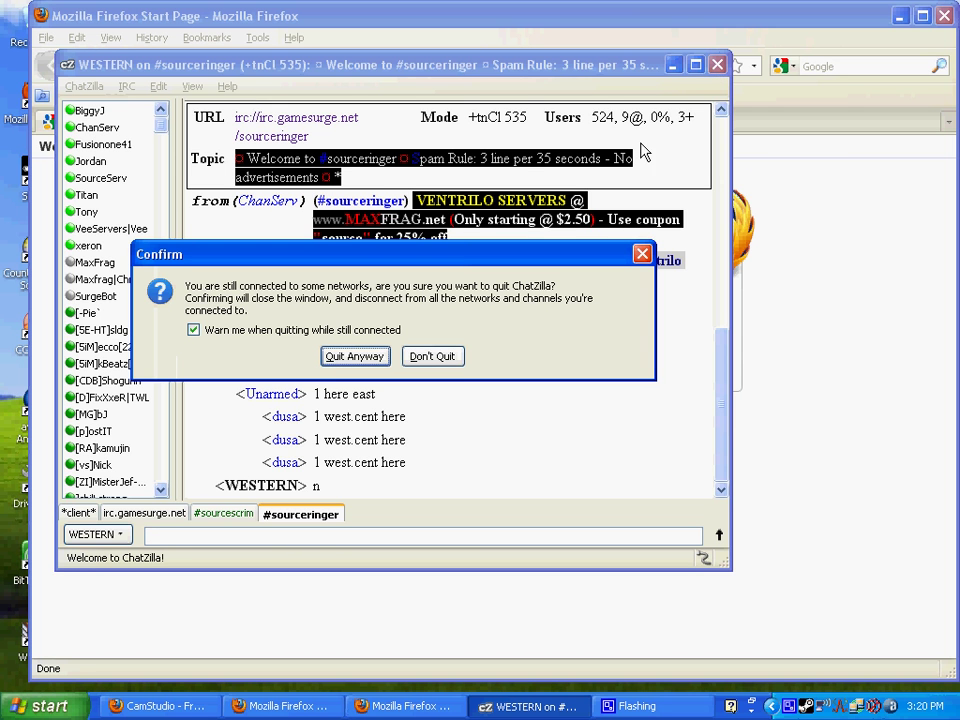
{"action": "left_click", "coordinate": [353, 357]}
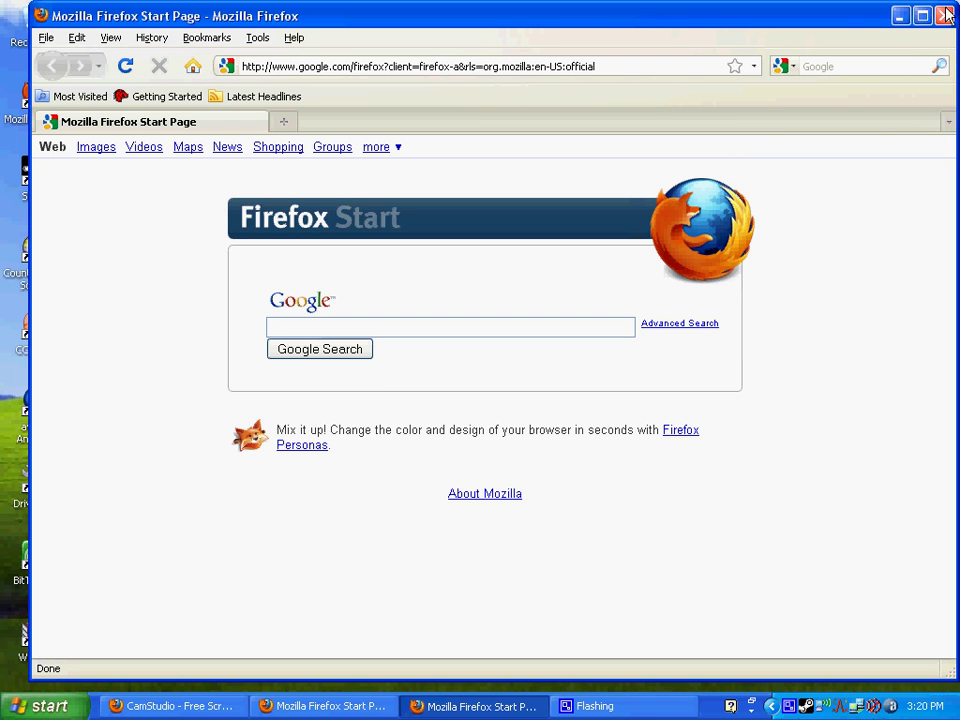
{"action": "left_click", "coordinate": [944, 16]}
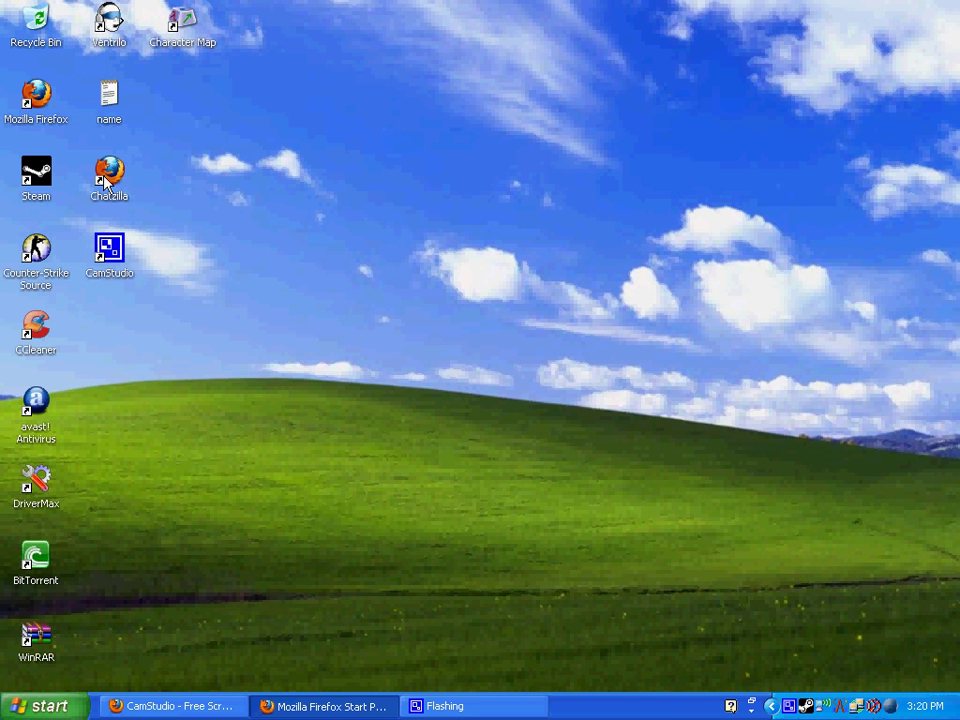
Move the Chatzilla icon beside WinRAR and create a Firefox shortcut in the open sky
{"action": "left_click", "coordinate": [41, 108]}
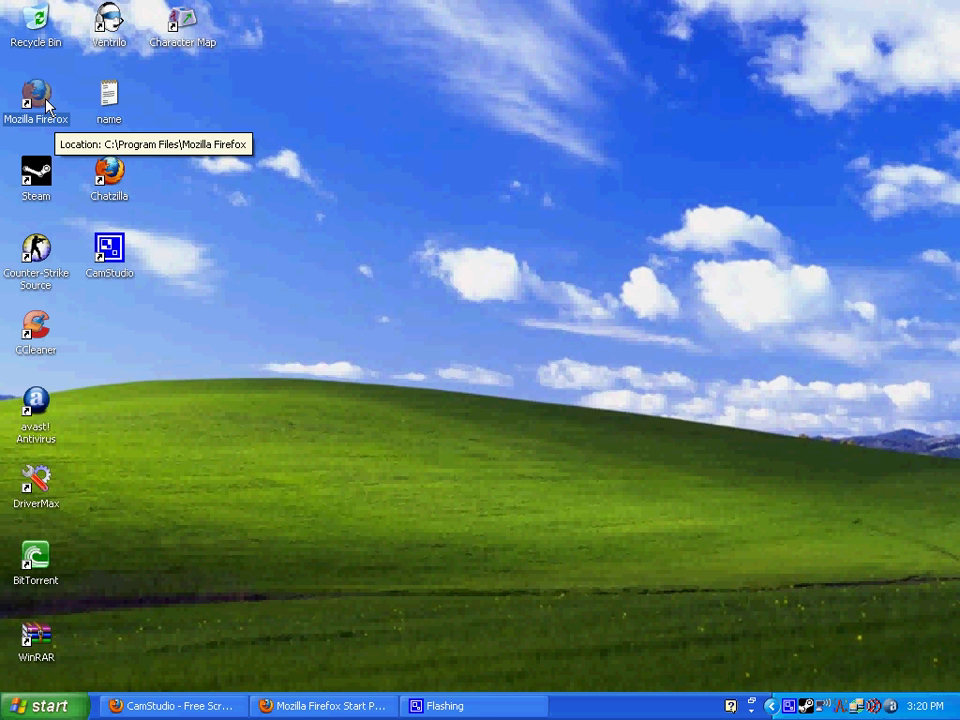
{"action": "left_click_drag", "start_coordinate": [108, 174], "coordinate": [108, 634]}
{"action": "left_click", "coordinate": [35, 110]}
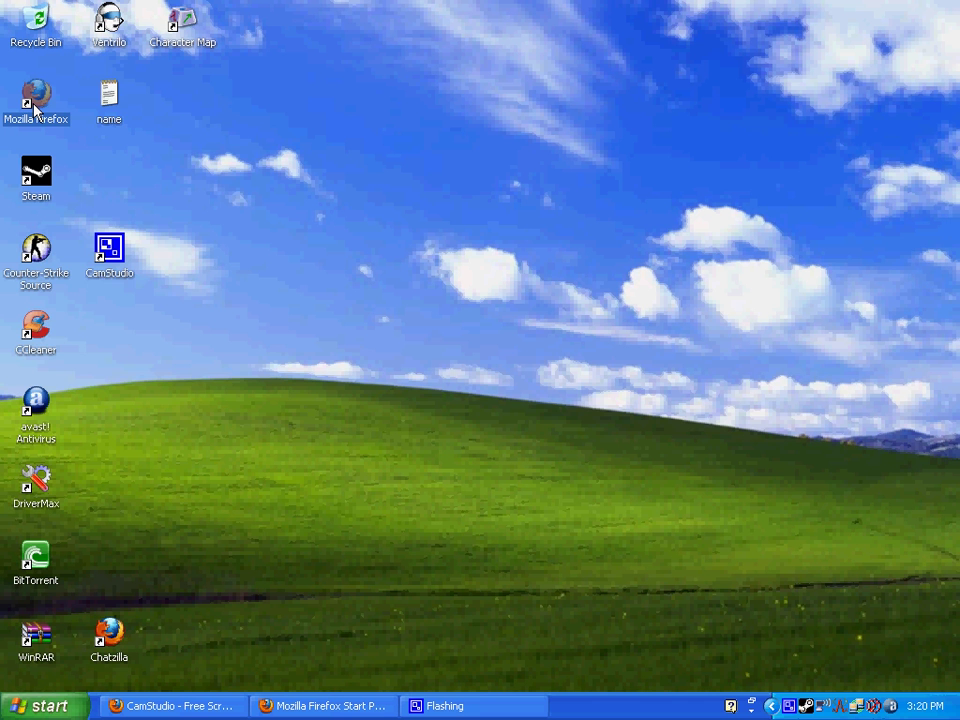
{"action": "right_click", "coordinate": [35, 110]}
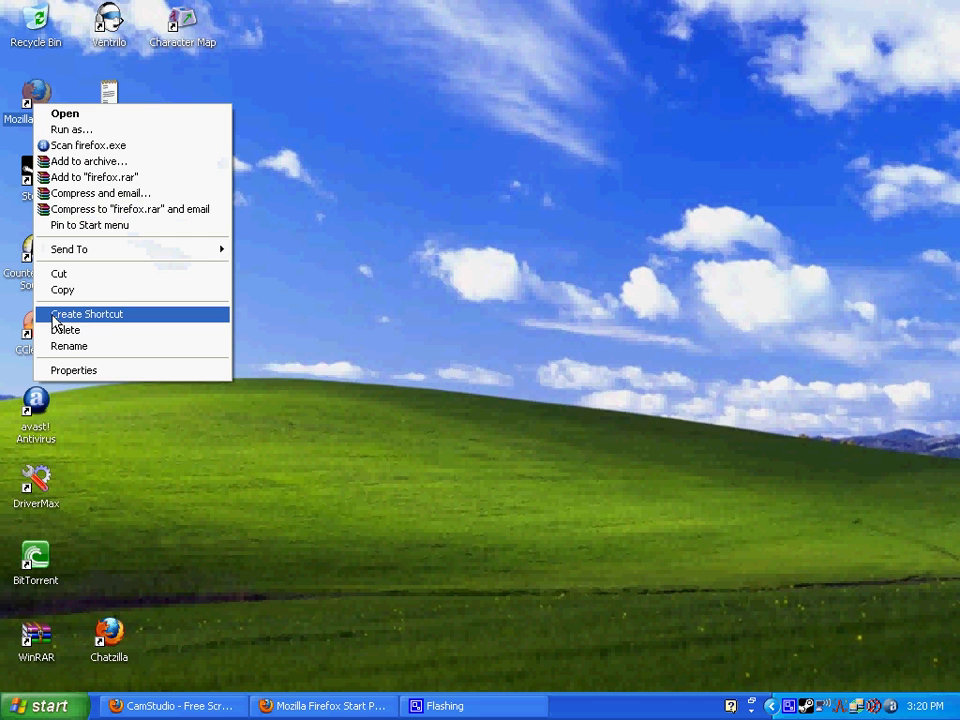
{"action": "left_click", "coordinate": [112, 316]}
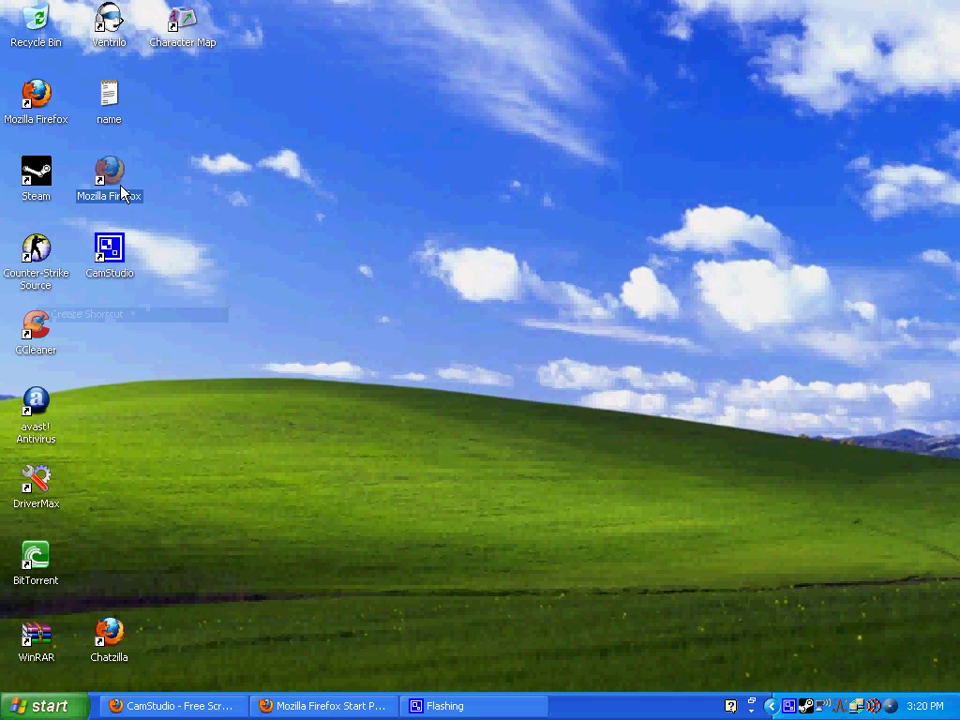
{"action": "left_click_drag", "start_coordinate": [91, 191], "coordinate": [312, 193]}
Rename the new shortcut to 'CHATZILLAlkj'
{"action": "left_click", "coordinate": [315, 197]}
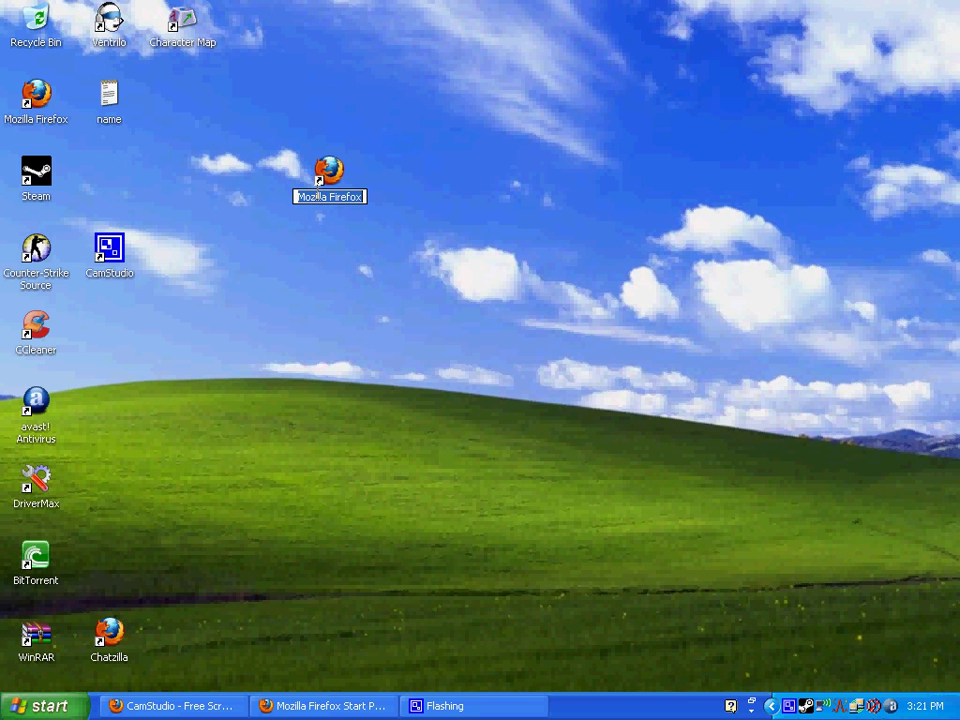
{"action": "type", "text": "CHATZ"}
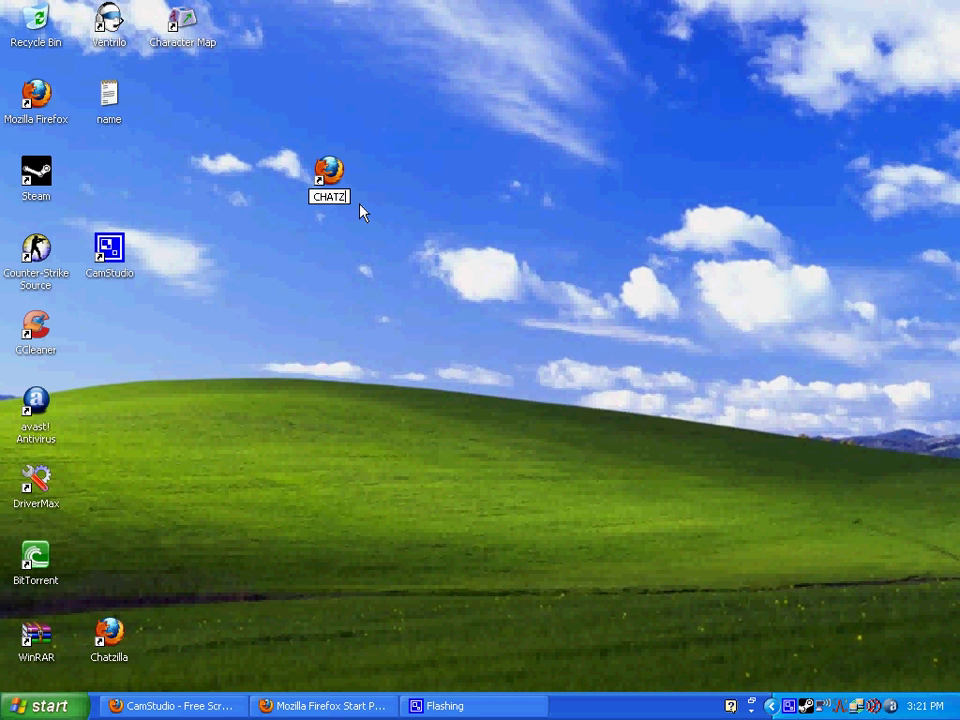
{"action": "type", "text": "ILLAIKj"}
{"action": "left_click", "coordinate": [425, 145]}
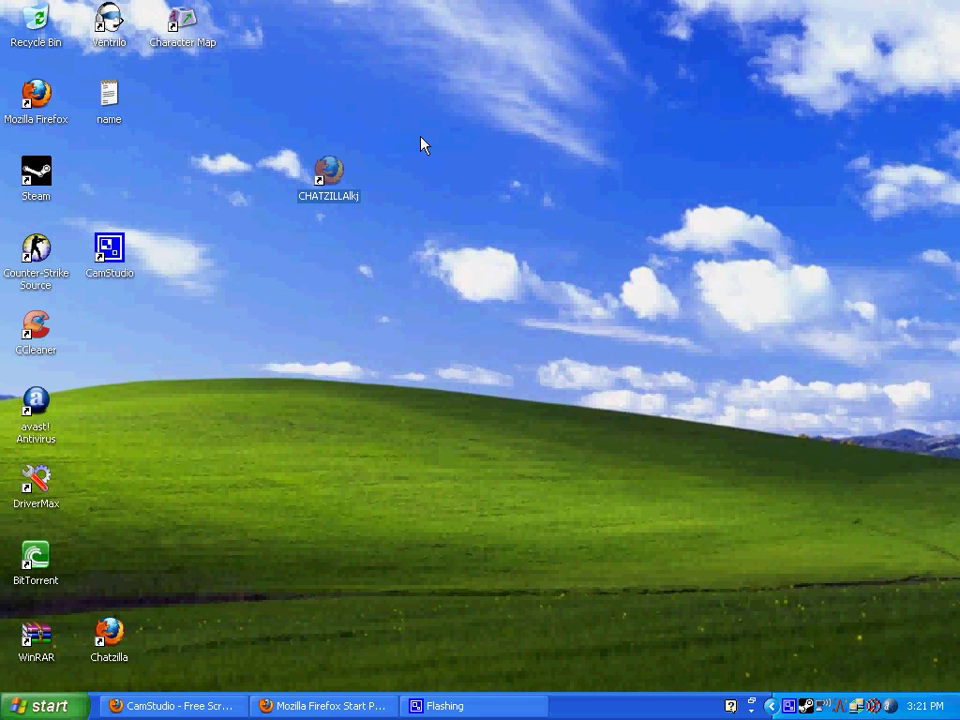
Append -chat after firefox.exe in the CHATZILLAlkj shortcut's Target and save its properties
{"action": "right_click", "coordinate": [333, 187]}
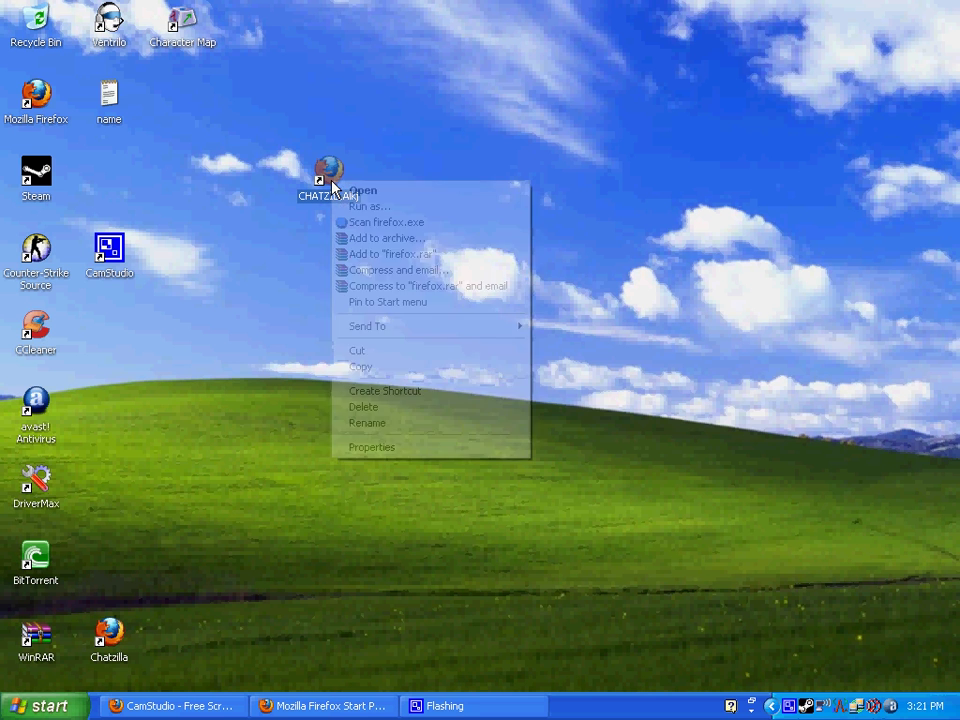
{"action": "left_click", "coordinate": [370, 449]}
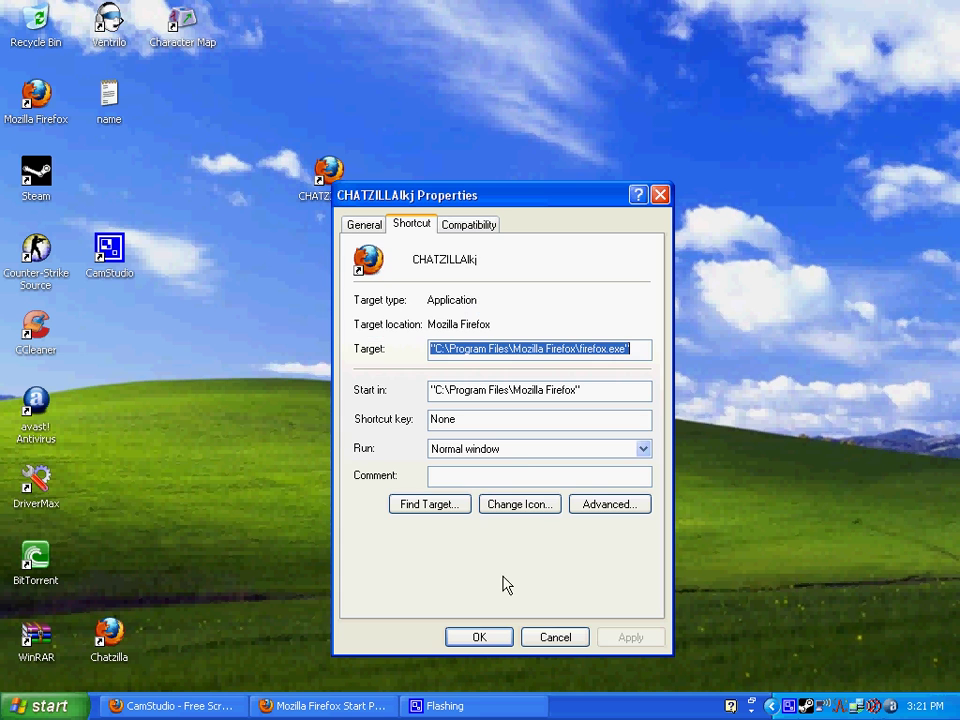
{"action": "left_click", "coordinate": [643, 349]}
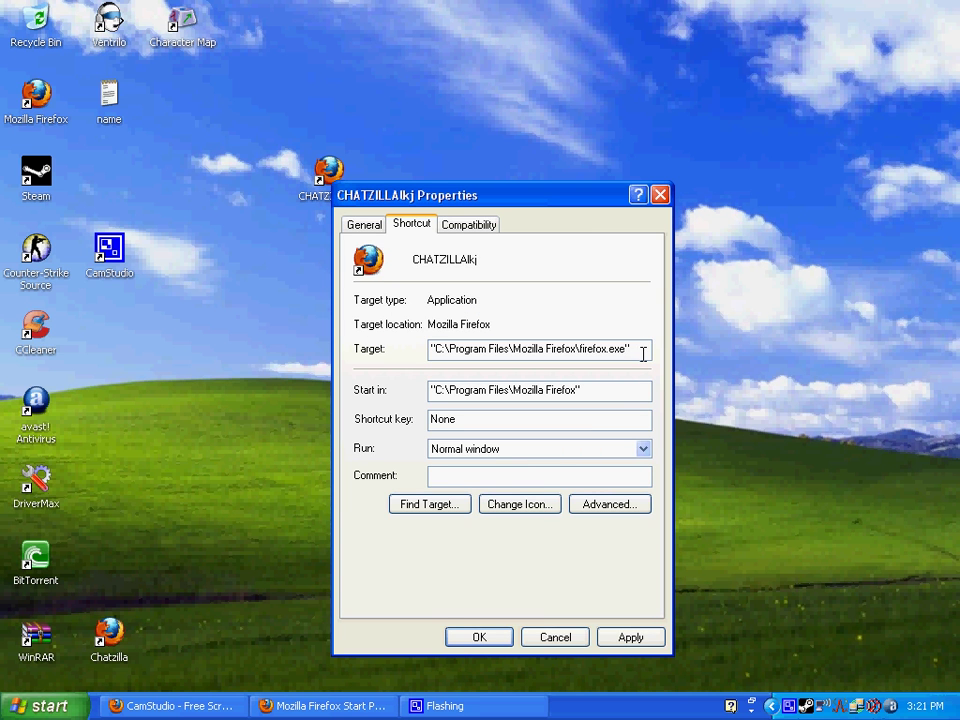
{"action": "type", "text": "-chr"}
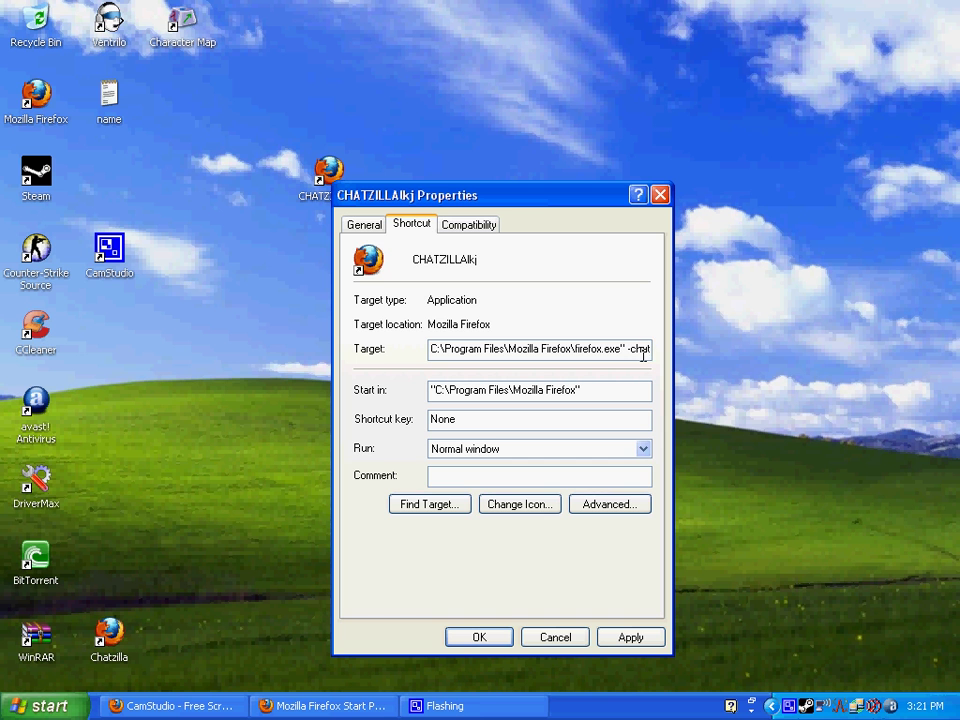
{"action": "left_click", "coordinate": [615, 637]}
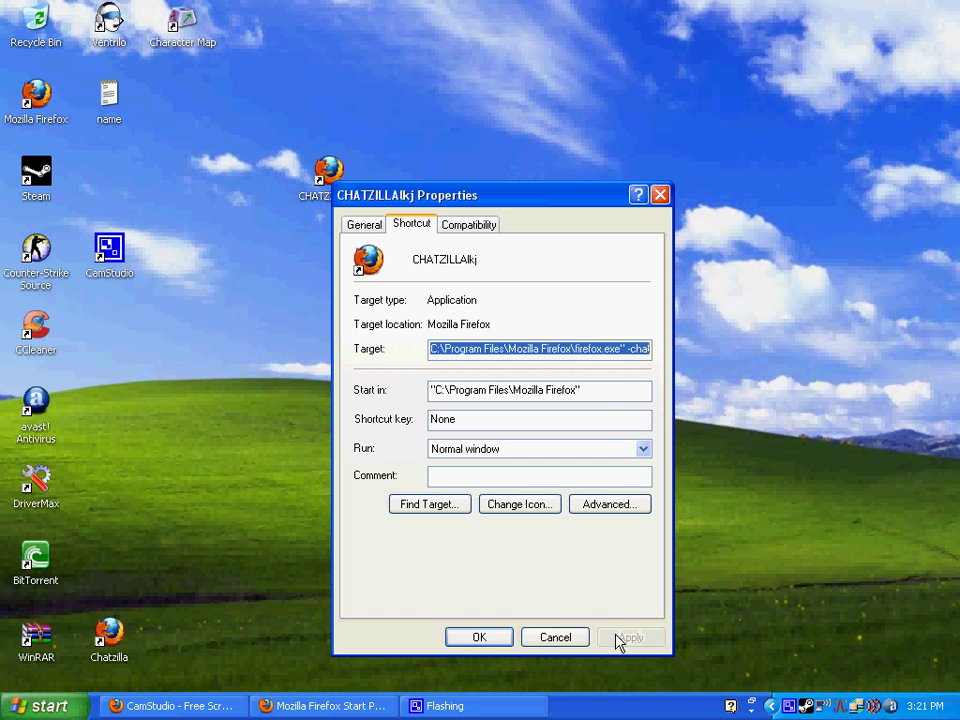
{"action": "left_click", "coordinate": [479, 637]}
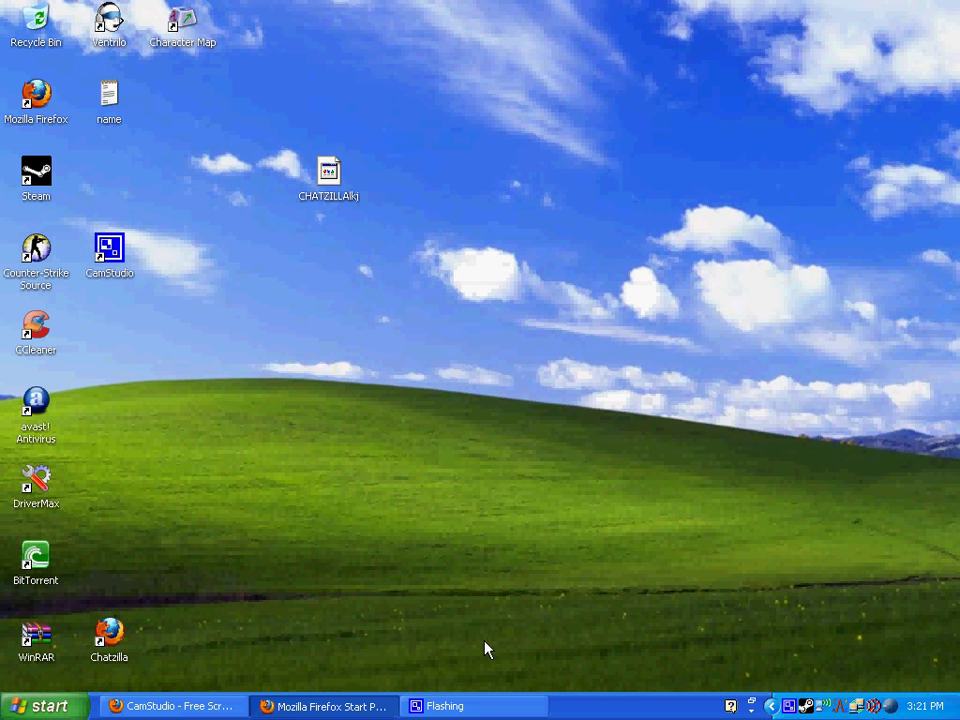
Launch ChatZilla via CHATZILLAlkj, connect to irc.gamesurge.net and join #sourcescrim
{"action": "double_click", "coordinate": [330, 180]}
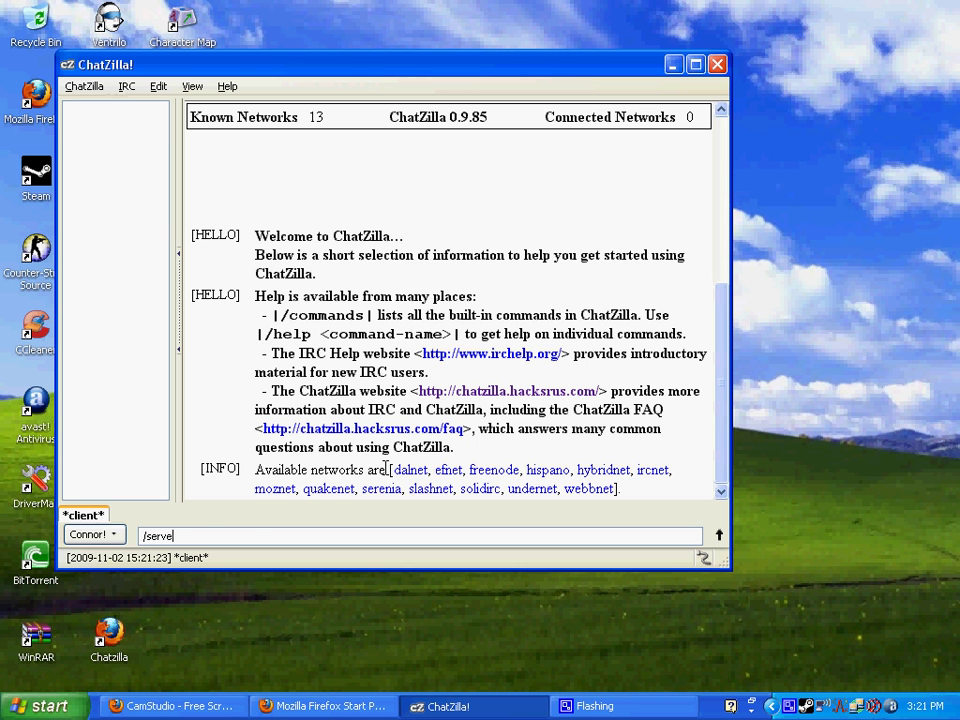
{"action": "type", "text": "irc.gamesurge.net"}
{"action": "key", "text": "Return"}
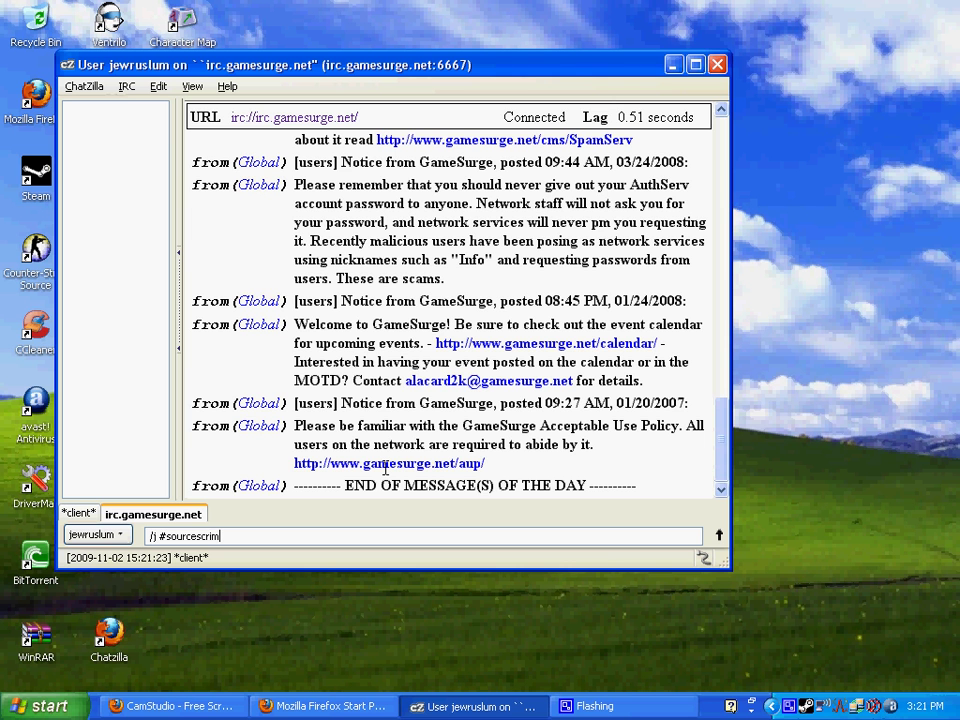
{"action": "key", "text": "Return"}
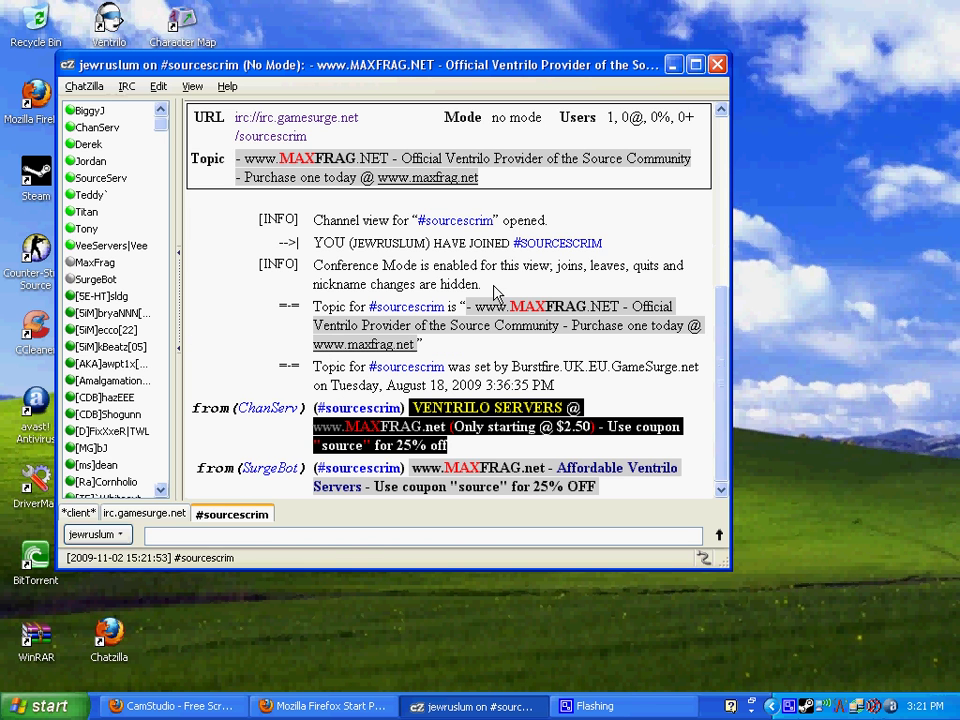
Mark #sourcescrim as Open This Channel at Startup, then close ChatZilla with Quit Anyway
{"action": "left_click", "coordinate": [127, 87]}
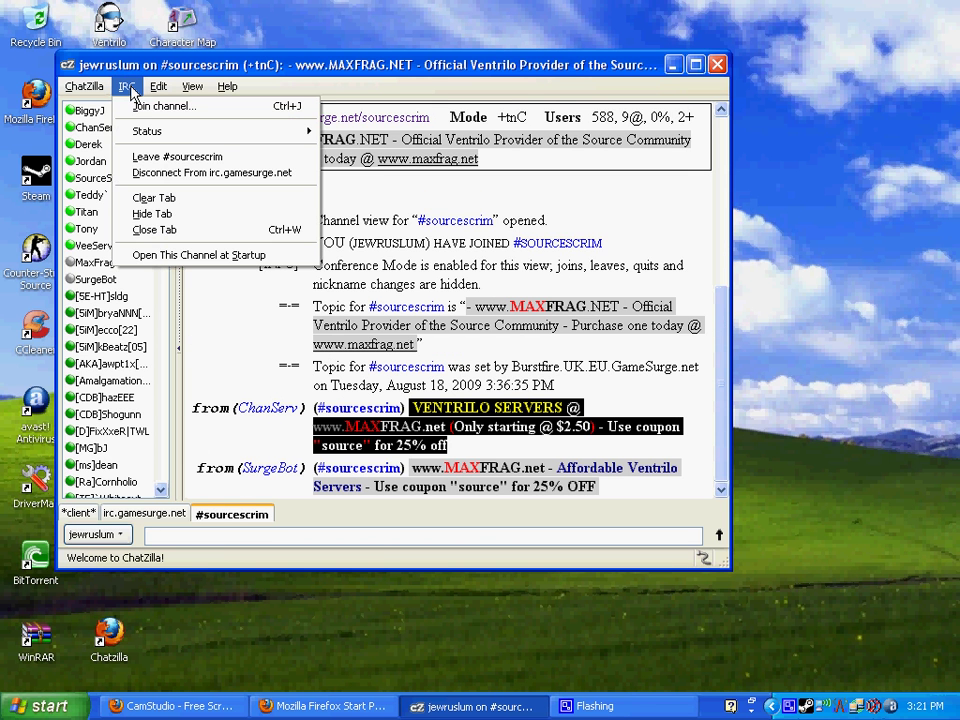
{"action": "left_click", "coordinate": [180, 262]}
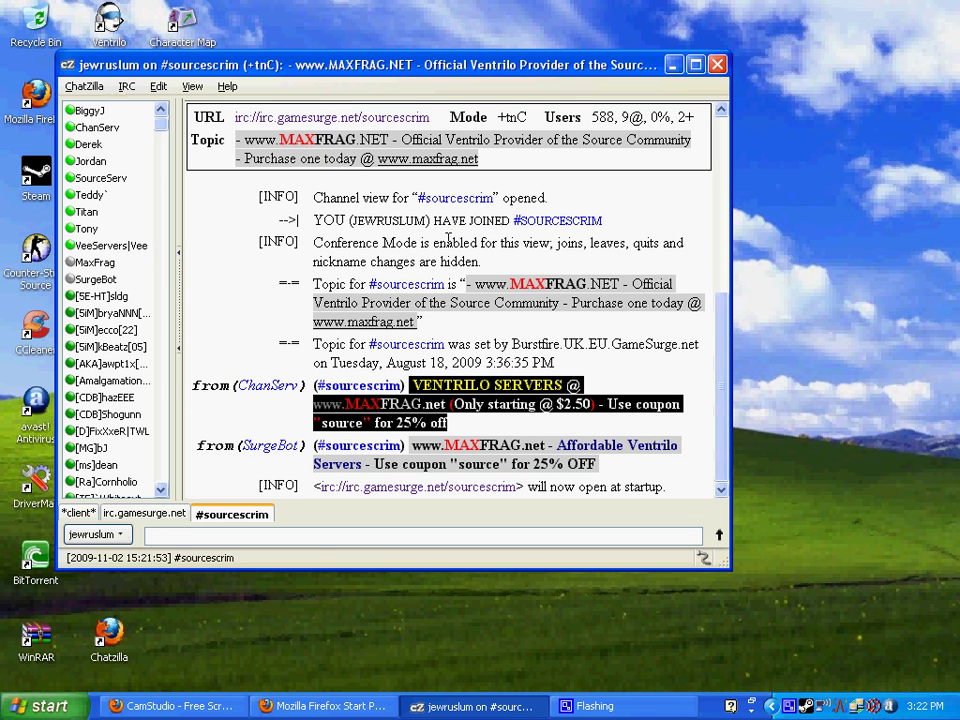
{"action": "left_click", "coordinate": [718, 64]}
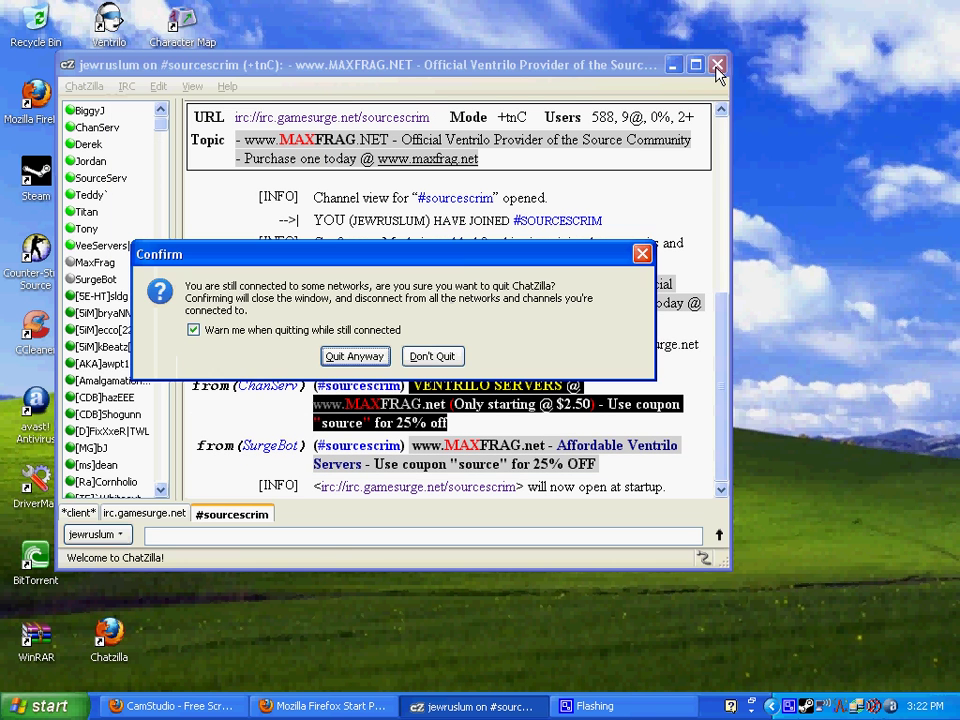
{"action": "left_click", "coordinate": [355, 356]}
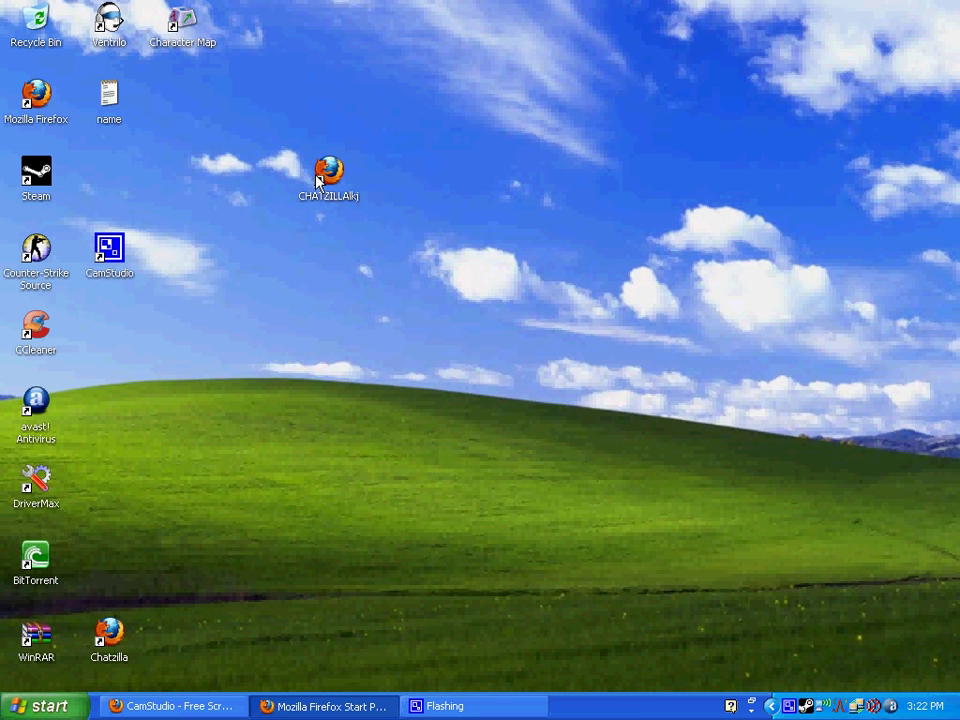
Launch ChatZilla again from the CHATZILLAlkj desktop shortcut
{"action": "double_click", "coordinate": [322, 176]}
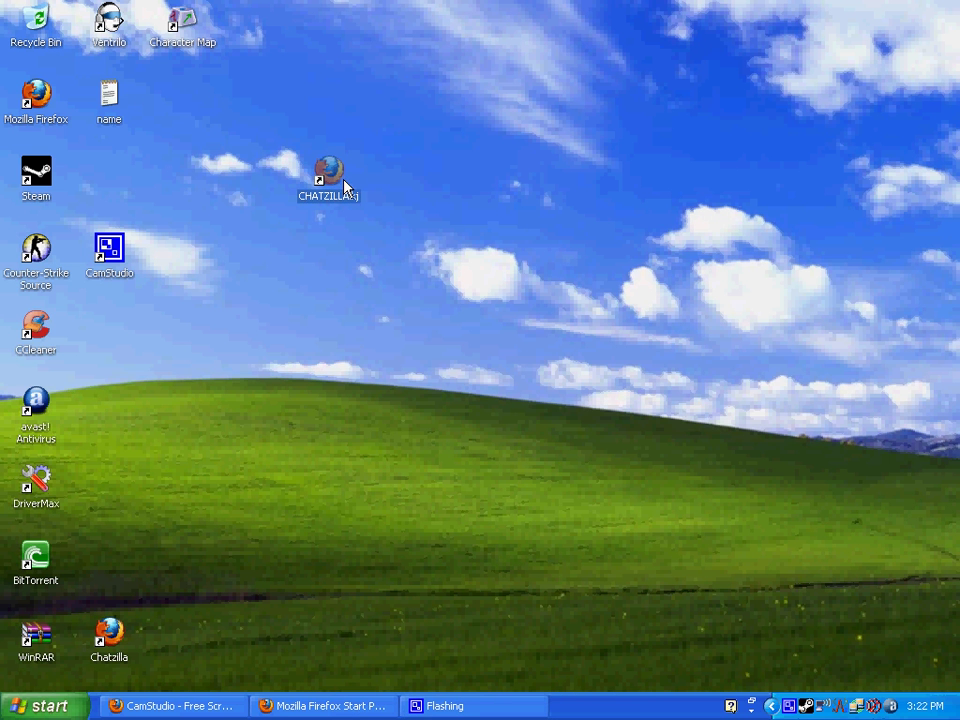